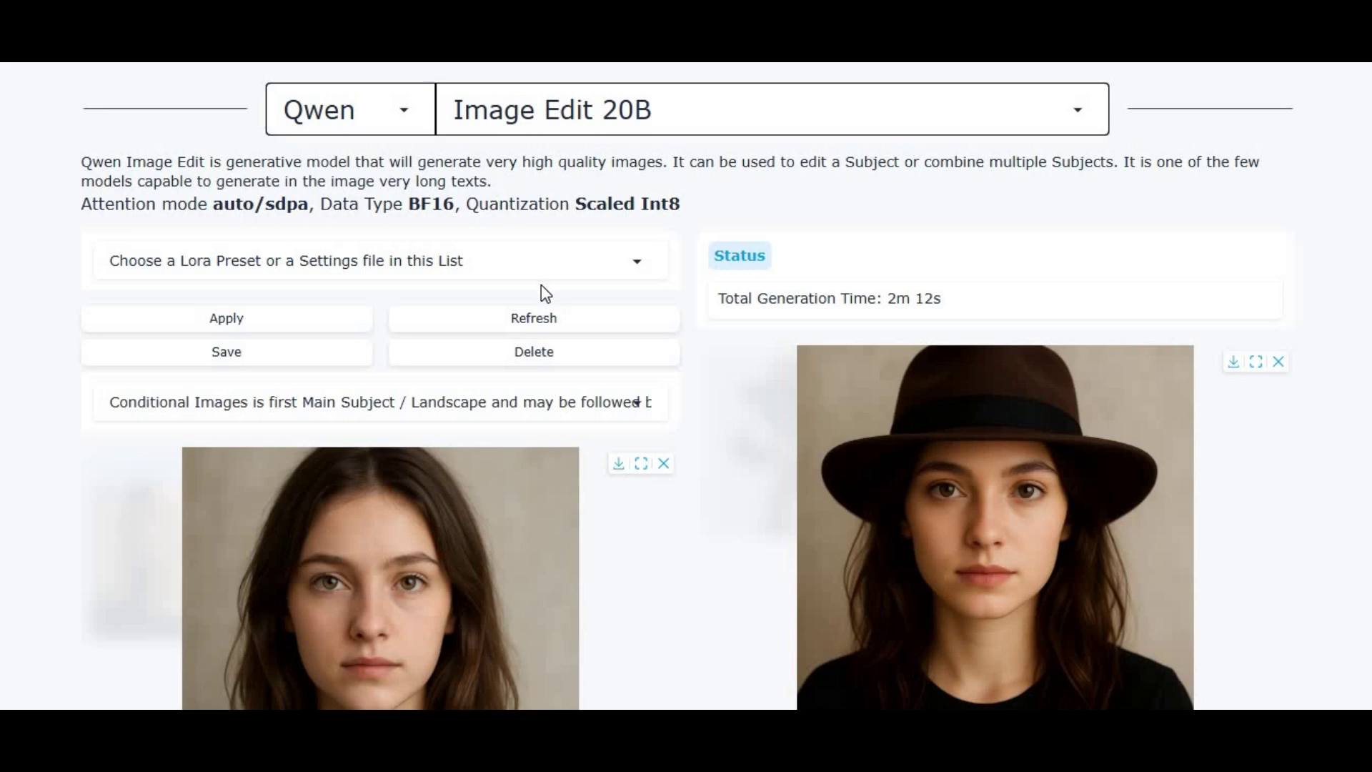
# Examine the generated robot and woman hat images alongside the source portrait, prompt and generation settings for Qwen Image Edit 20B
pyautogui.scroll(-3, 542, 286)
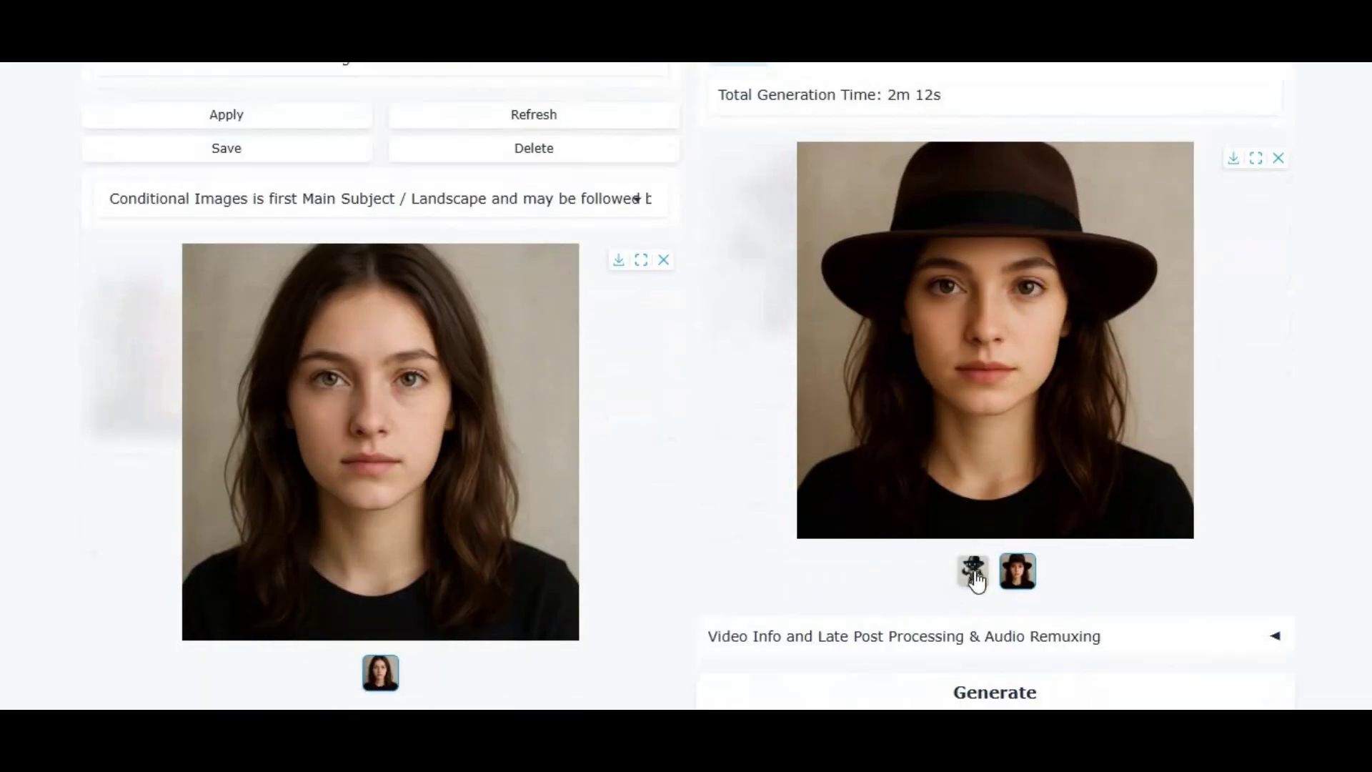
pyautogui.click(973, 571)
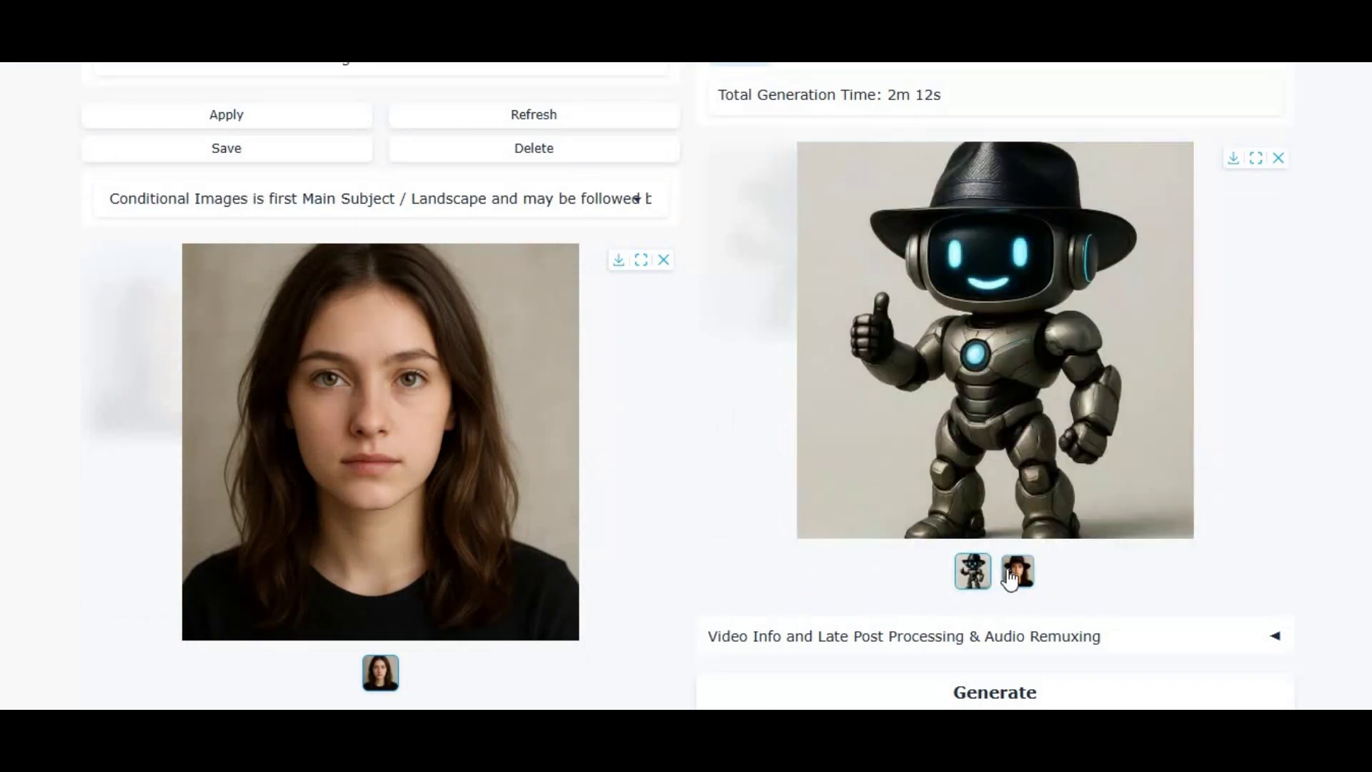
pyautogui.click(1010, 575)
pyautogui.scroll(-6, 1008, 568)
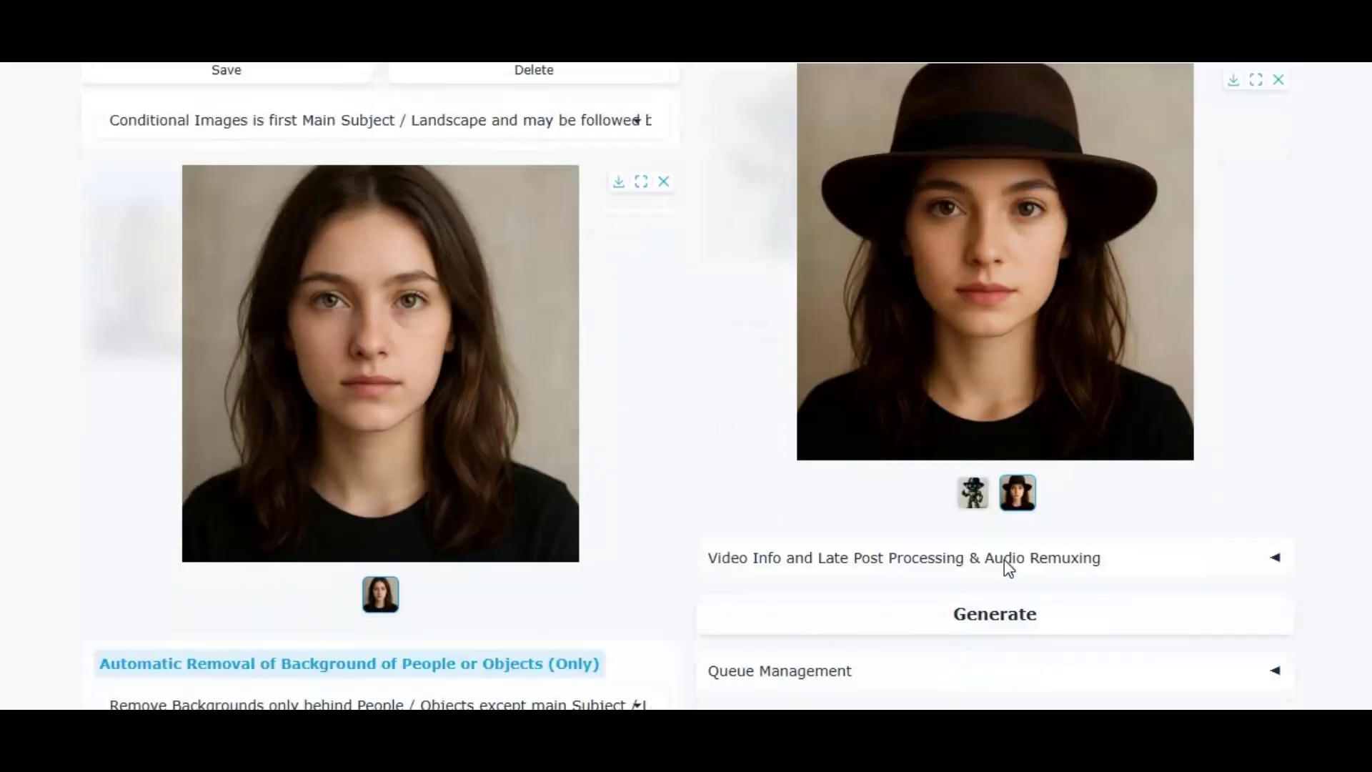
pyautogui.scroll(-6, 1007, 567)
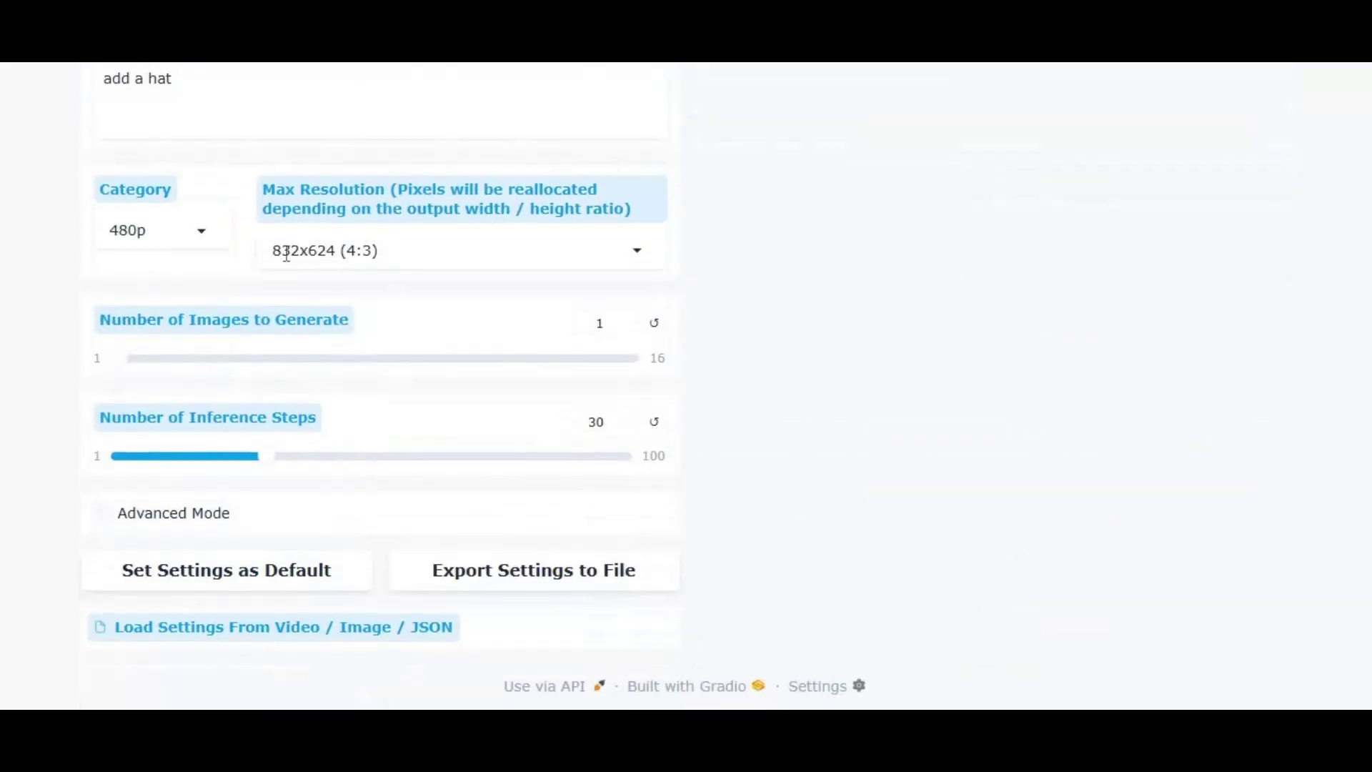
pyautogui.scroll(10, 1172, 499)
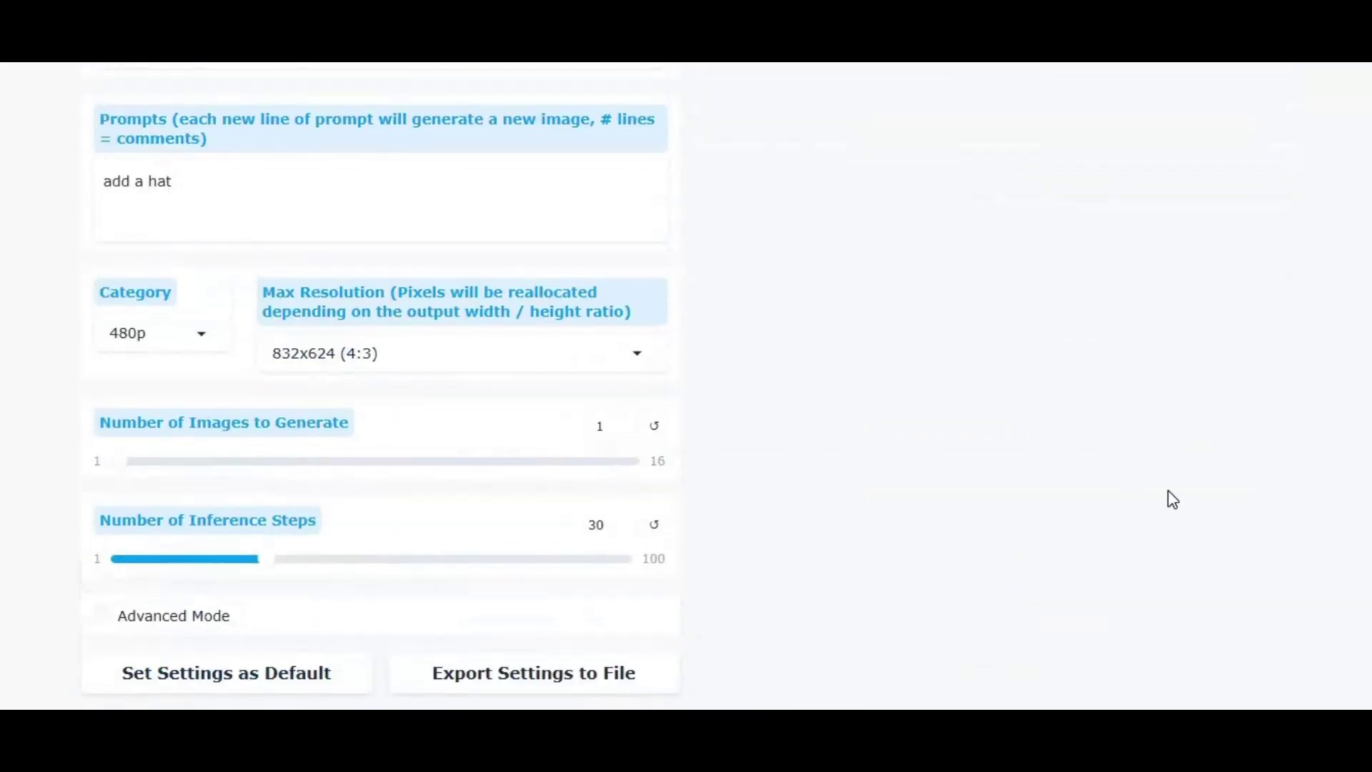
pyautogui.scroll(3, 1173, 499)
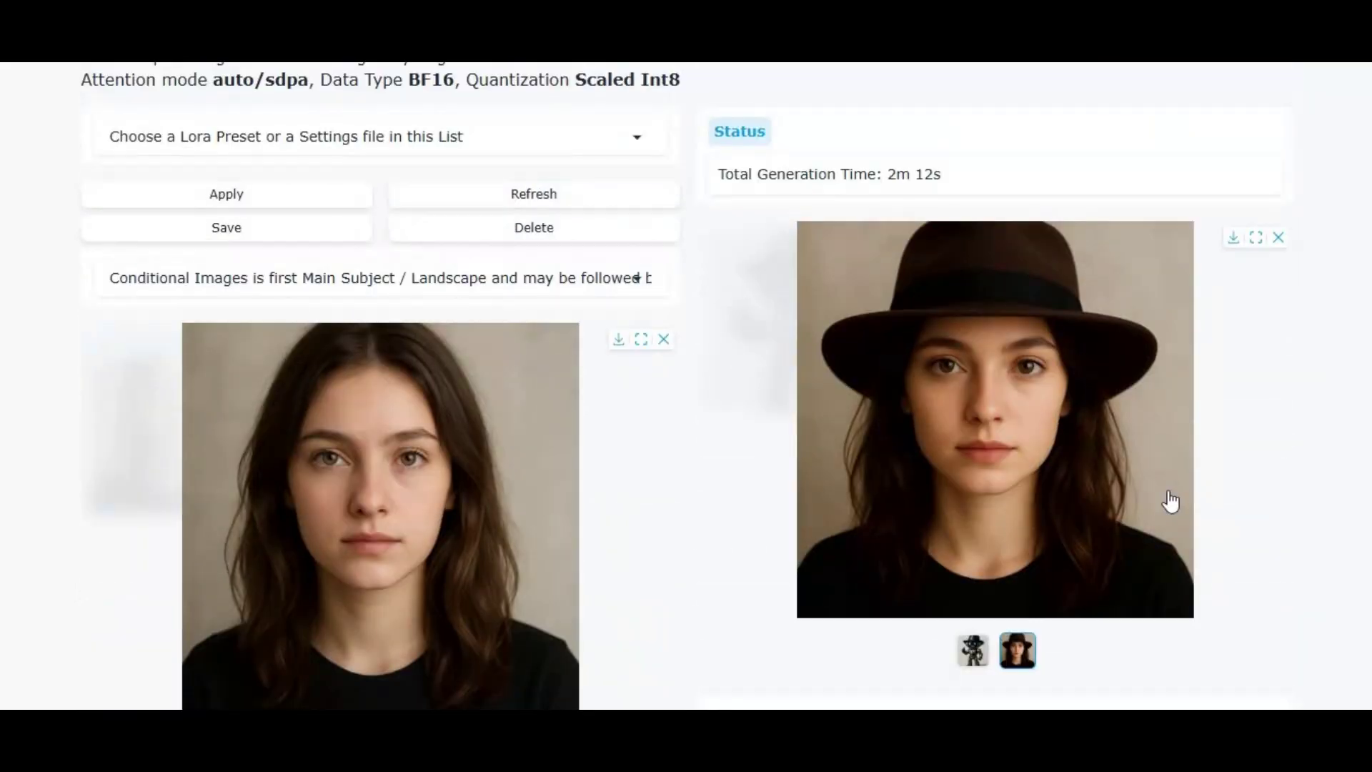
pyautogui.scroll(4, 1171, 502)
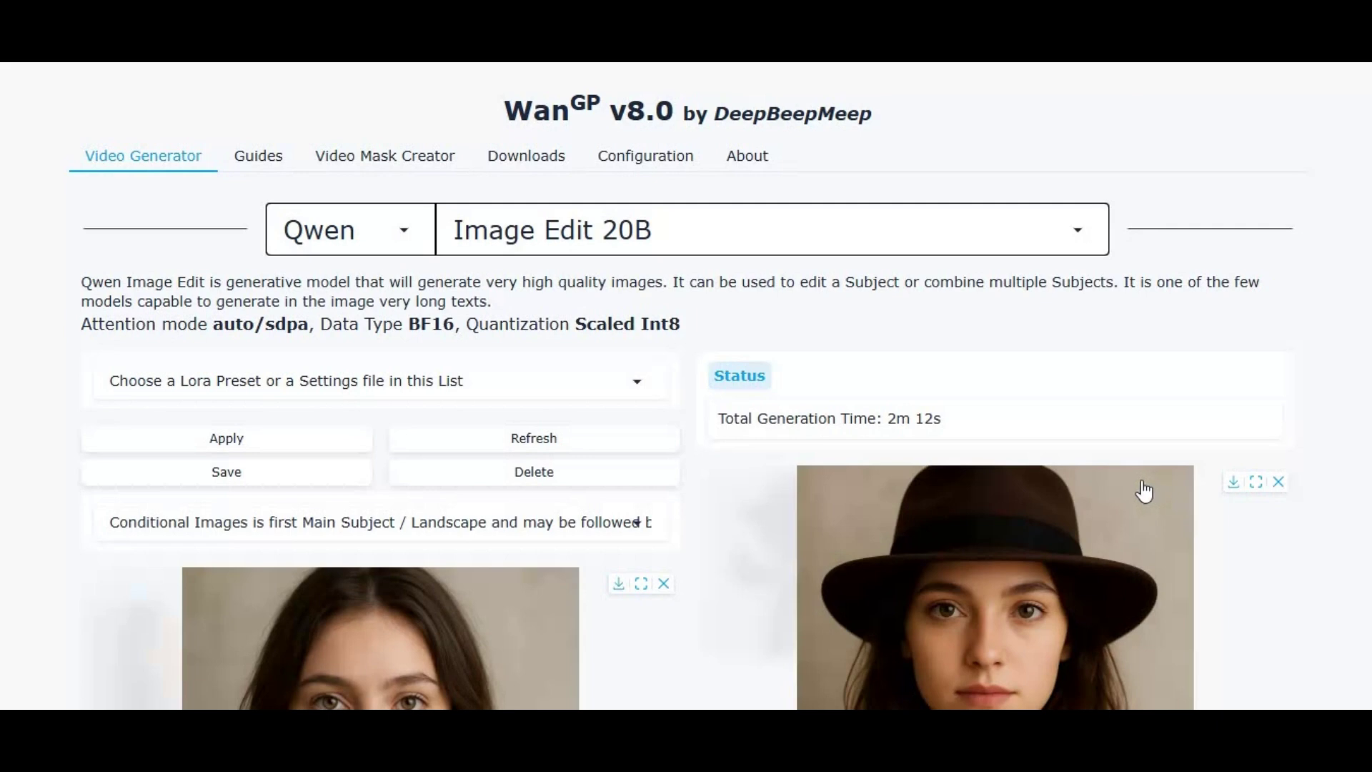
pyautogui.scroll(-4, 1144, 492)
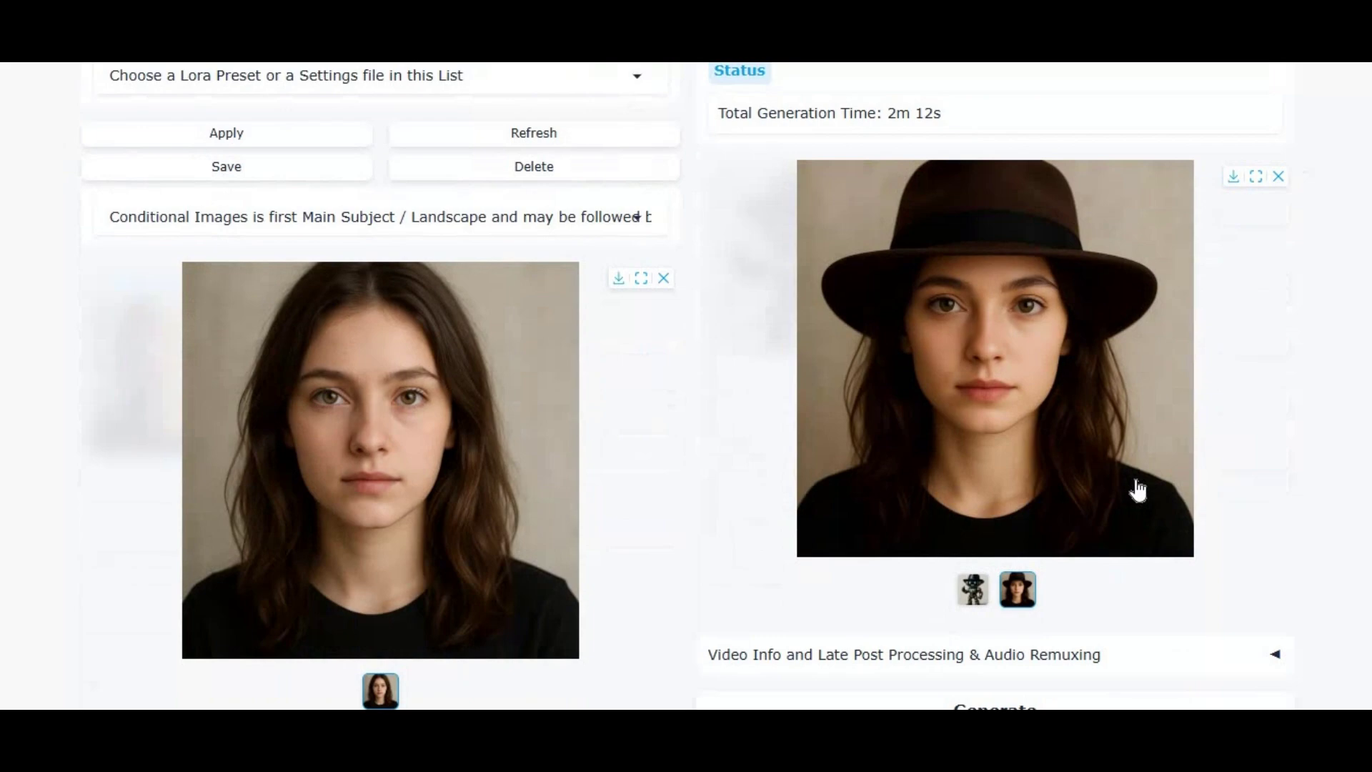
pyautogui.scroll(-5, 1133, 490)
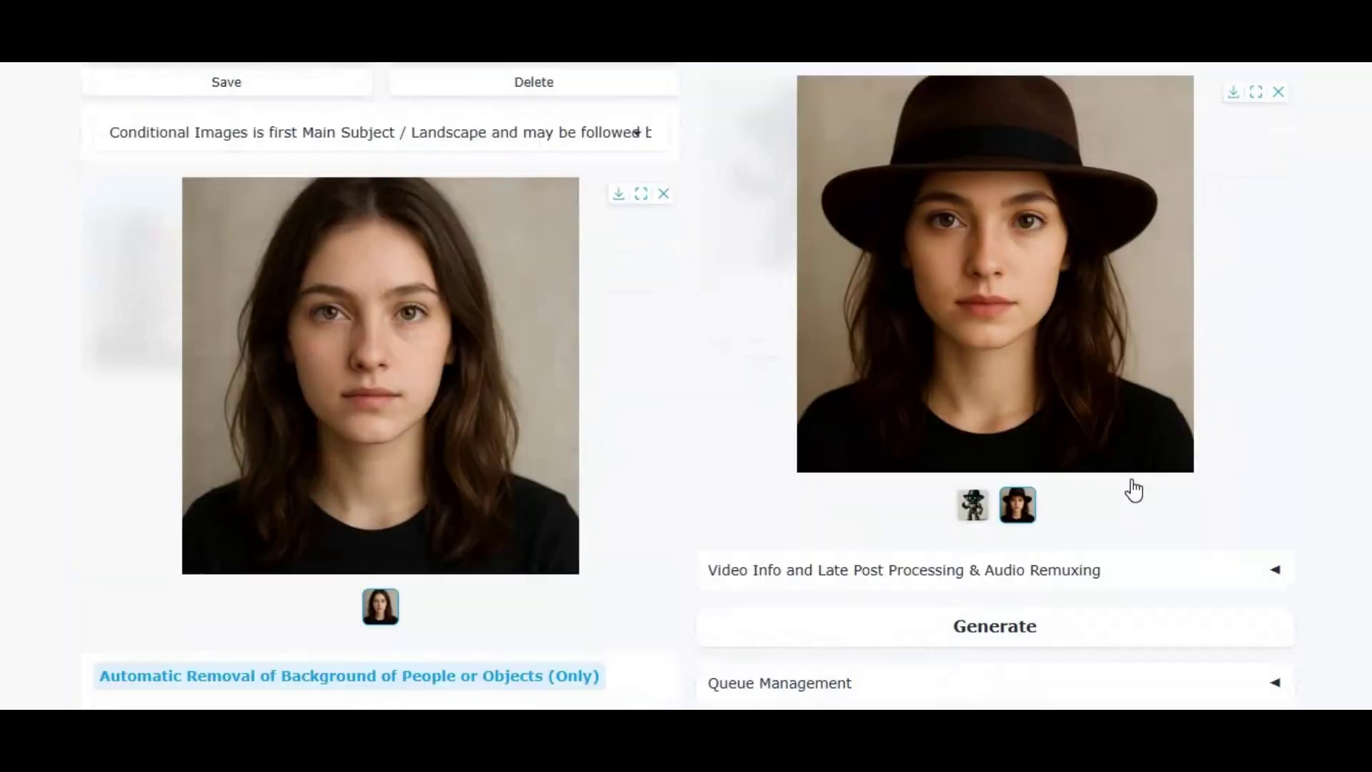
pyautogui.scroll(5, 1138, 489)
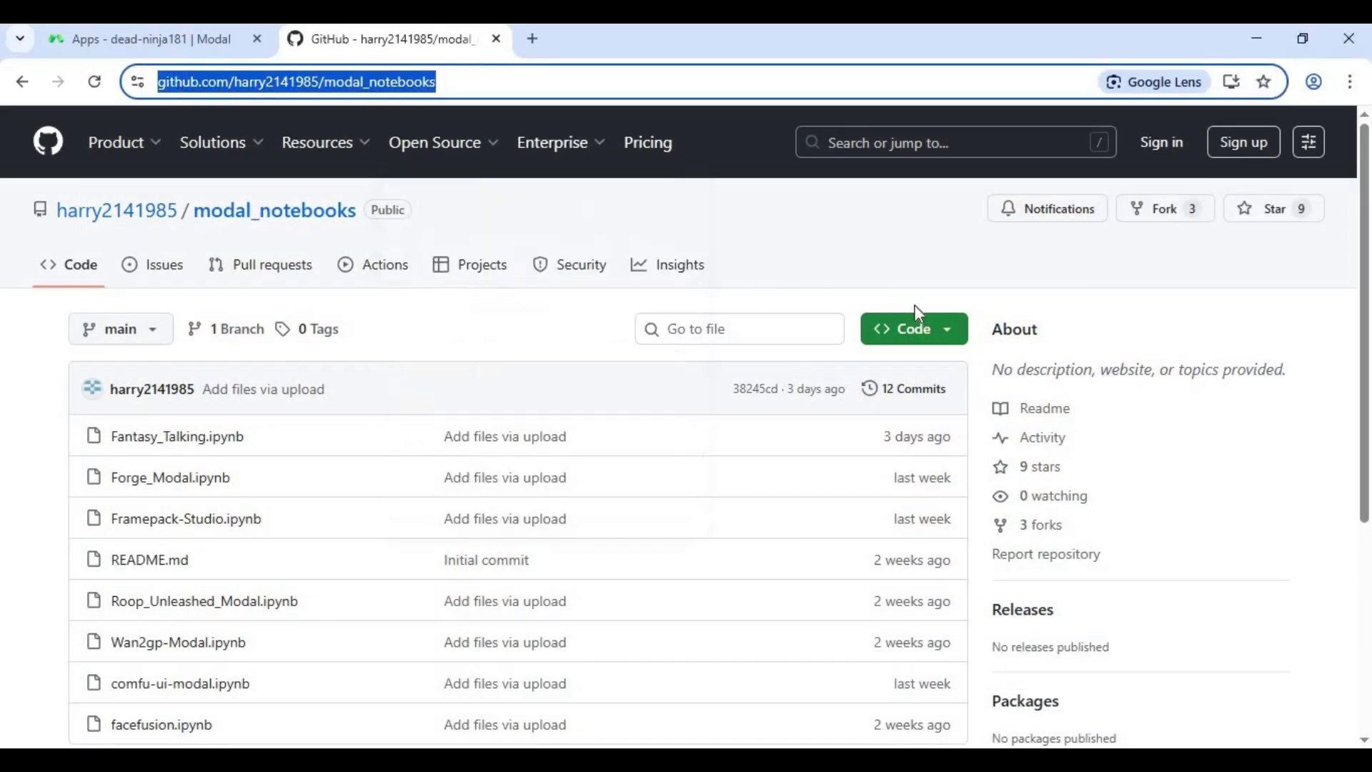
# Open Wan2gp-Modal.ipynb in the modal_notebooks GitHub repository and download its raw file
pyautogui.scroll(-5, 917, 314)
pyautogui.scroll(3, 919, 317)
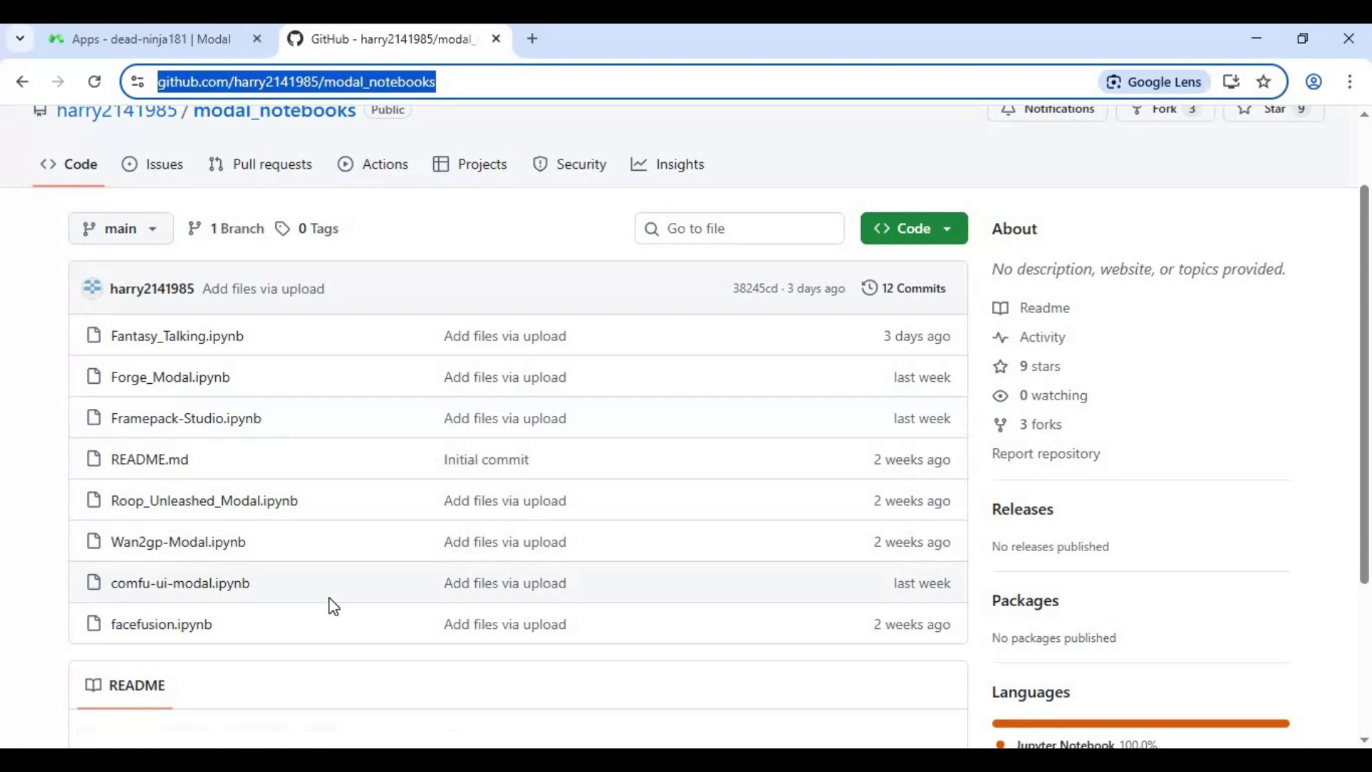
pyautogui.click(211, 544)
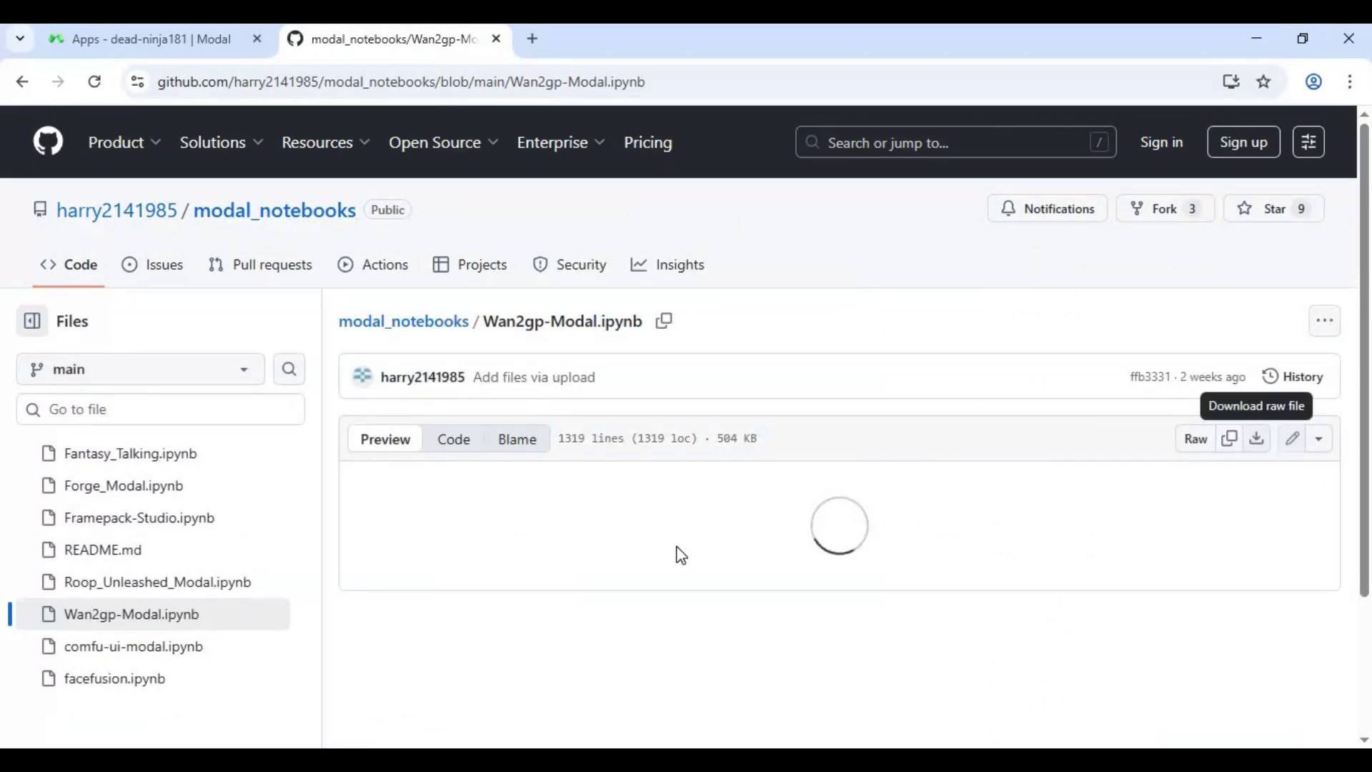
# Switch to Modal and import Wan2gp-Modal.ipynb from the Downloads folder as a notebook
pyautogui.click(100, 47)
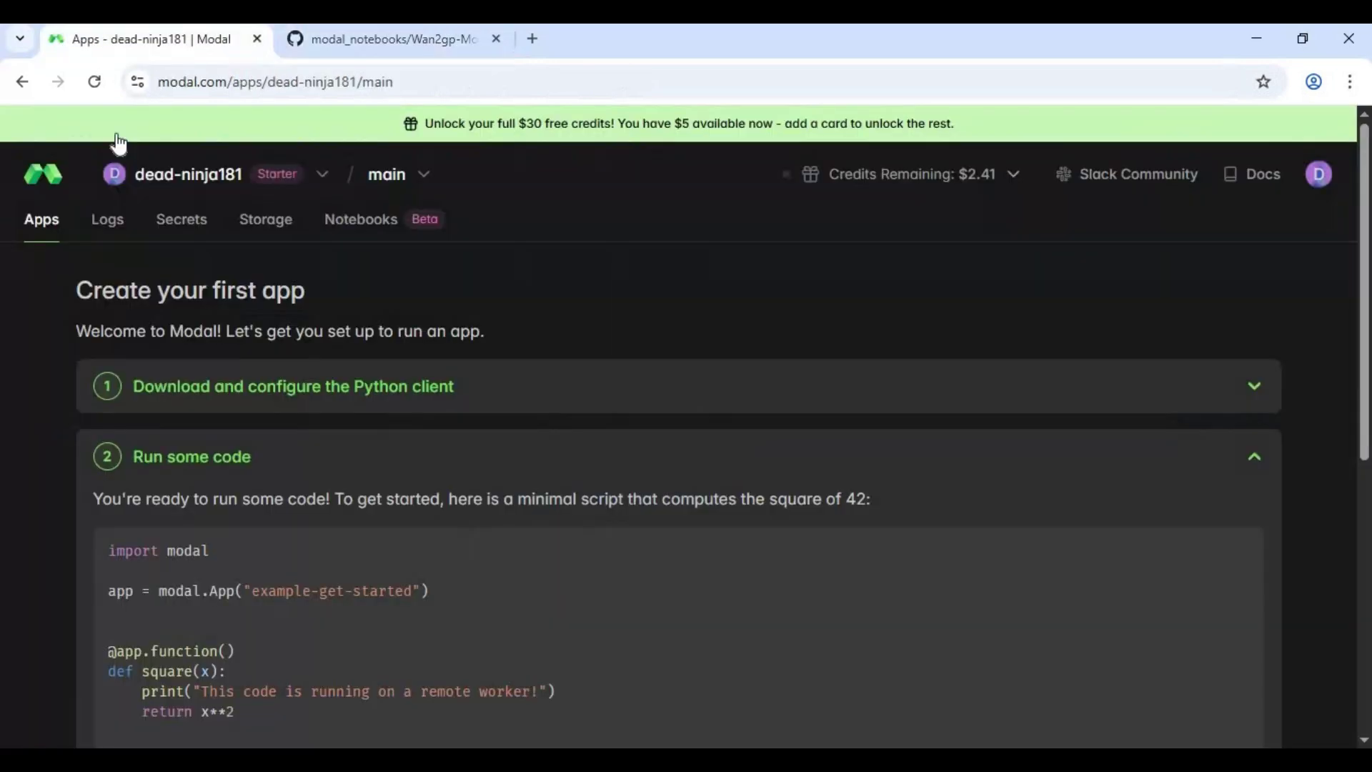
pyautogui.scroll(-4, 462, 286)
pyautogui.scroll(4, 466, 285)
pyautogui.click(357, 218)
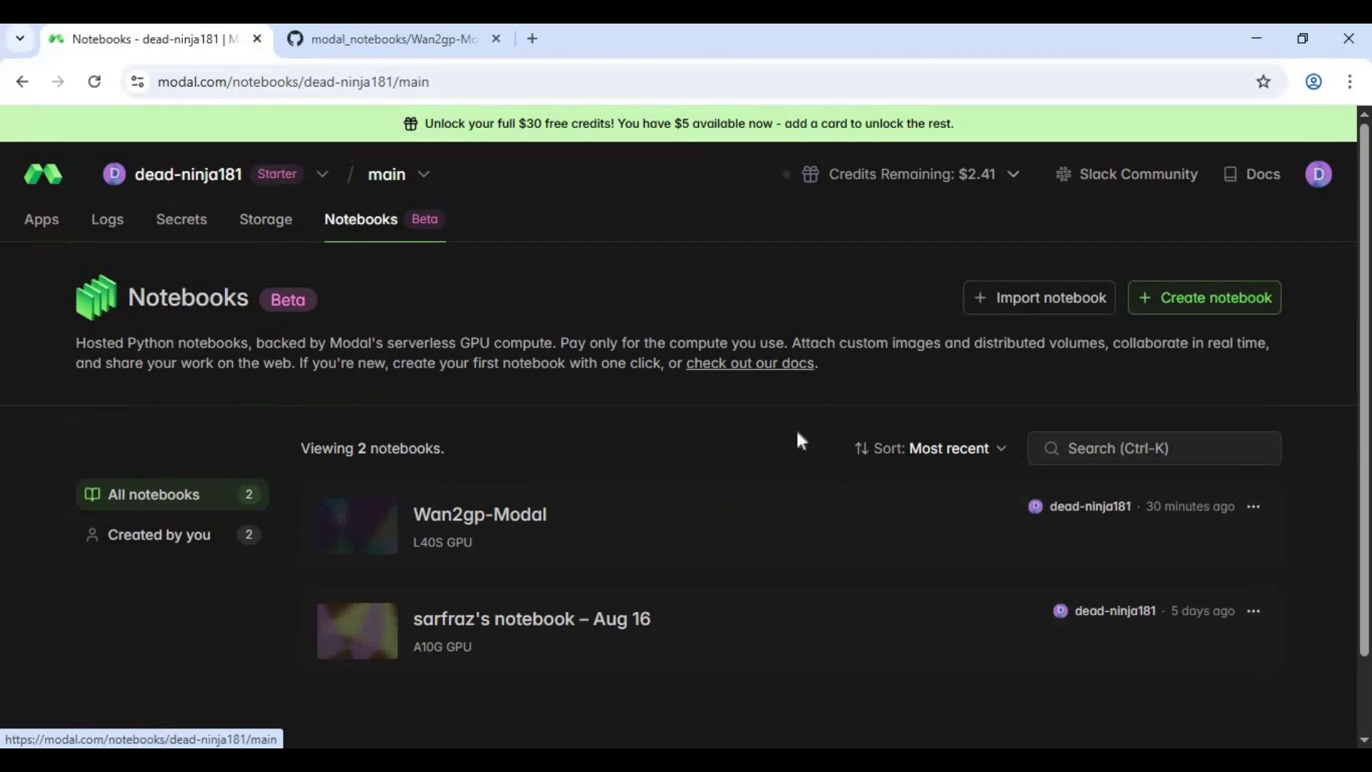
pyautogui.click(1060, 308)
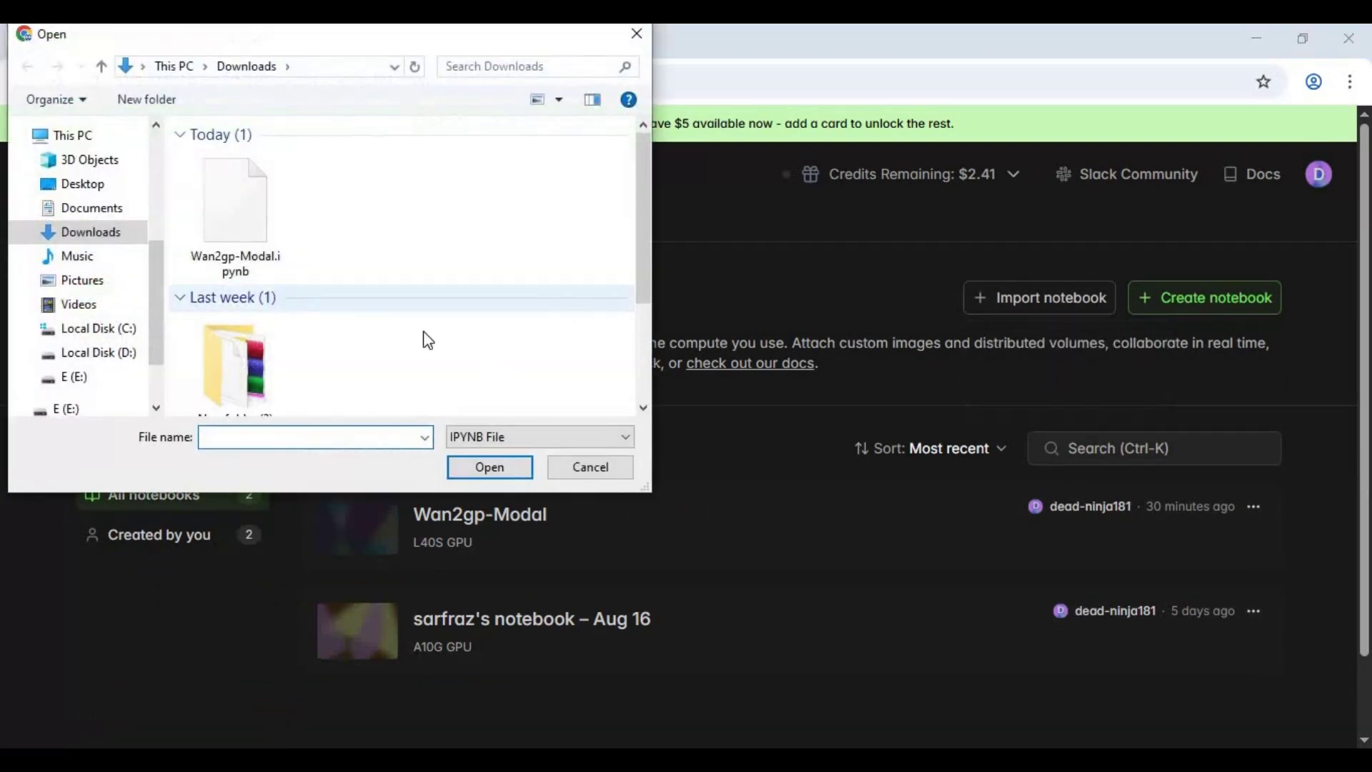
pyautogui.click(250, 230)
pyautogui.doubleClick(251, 230)
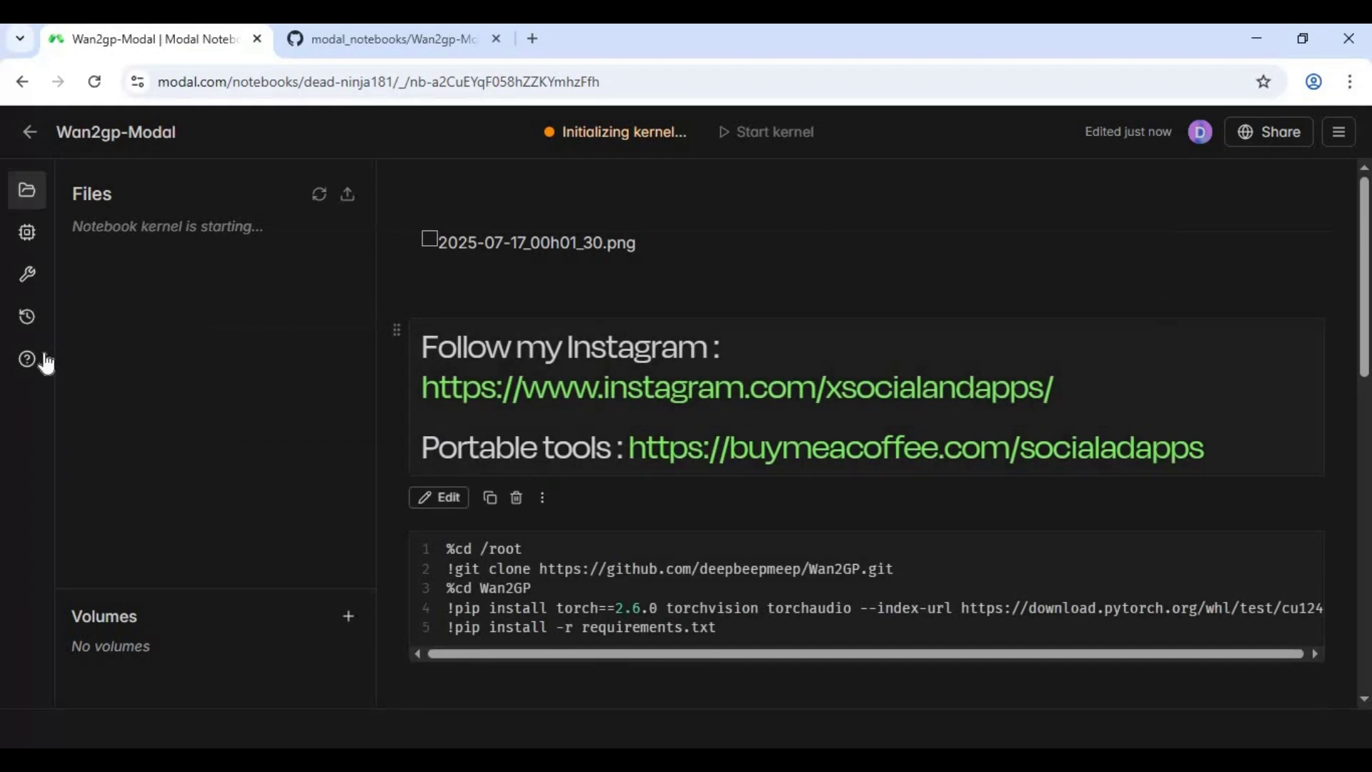
# Terminate the notebook's running kernel and set its compute profile to 2 CPU cores and 32 GiB of RAM
pyautogui.click(27, 238)
pyautogui.click(176, 266)
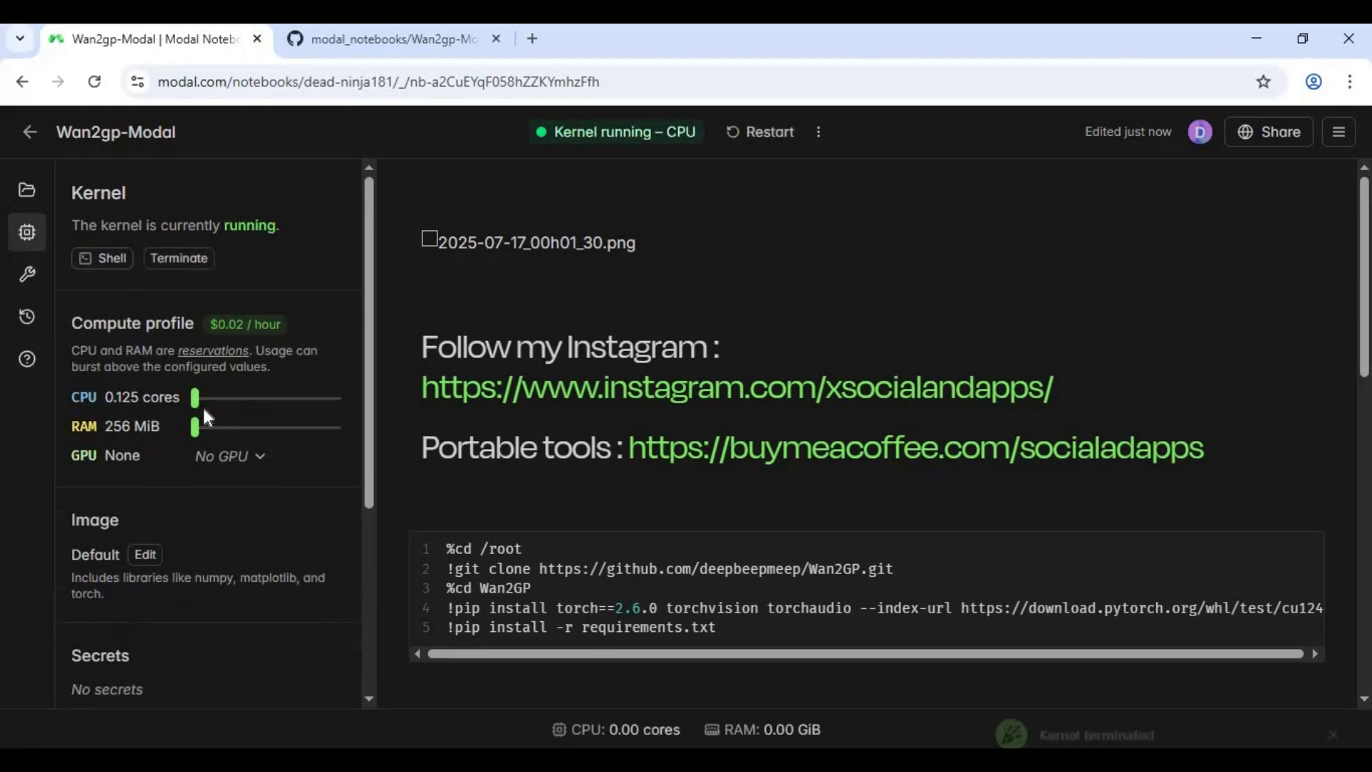
pyautogui.click(225, 399)
pyautogui.moveTo(224, 400); pyautogui.dragTo(261, 402)
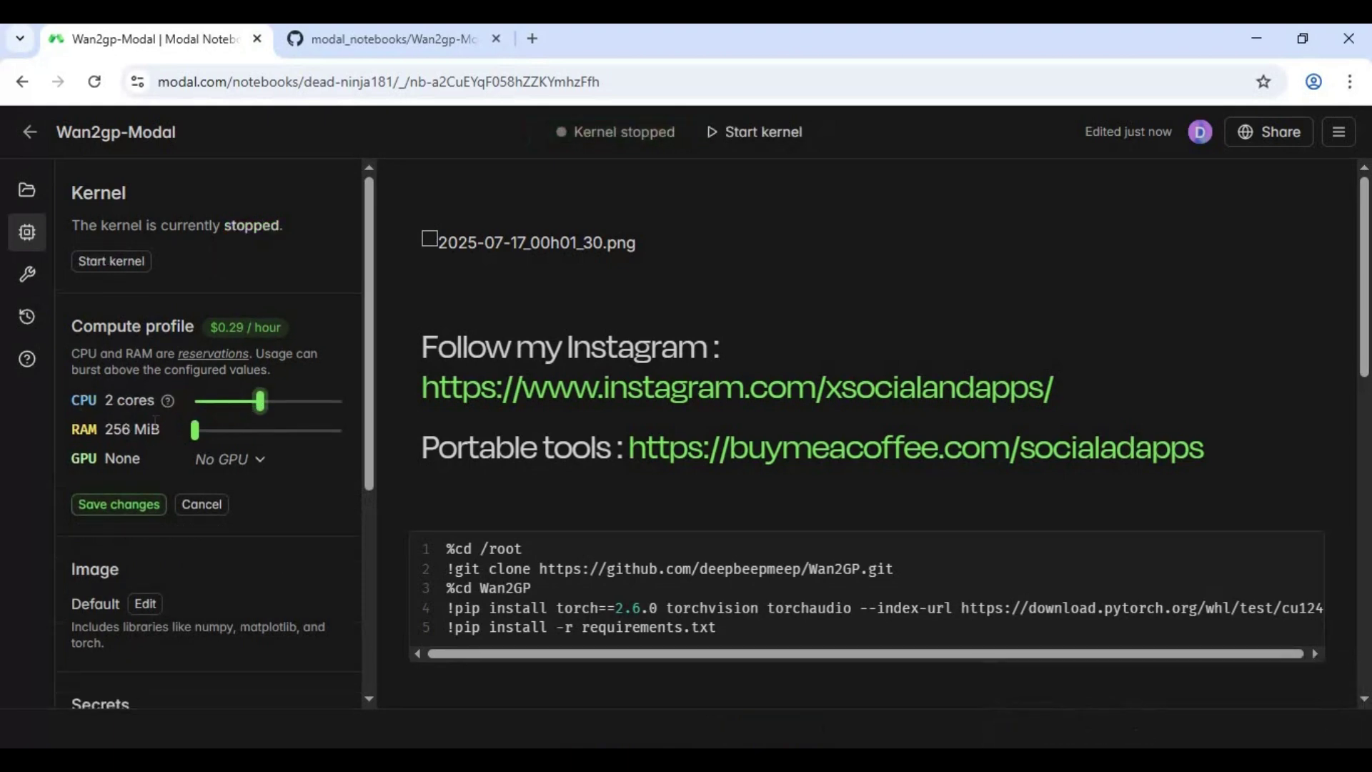
pyautogui.moveTo(200, 432); pyautogui.dragTo(255, 430)
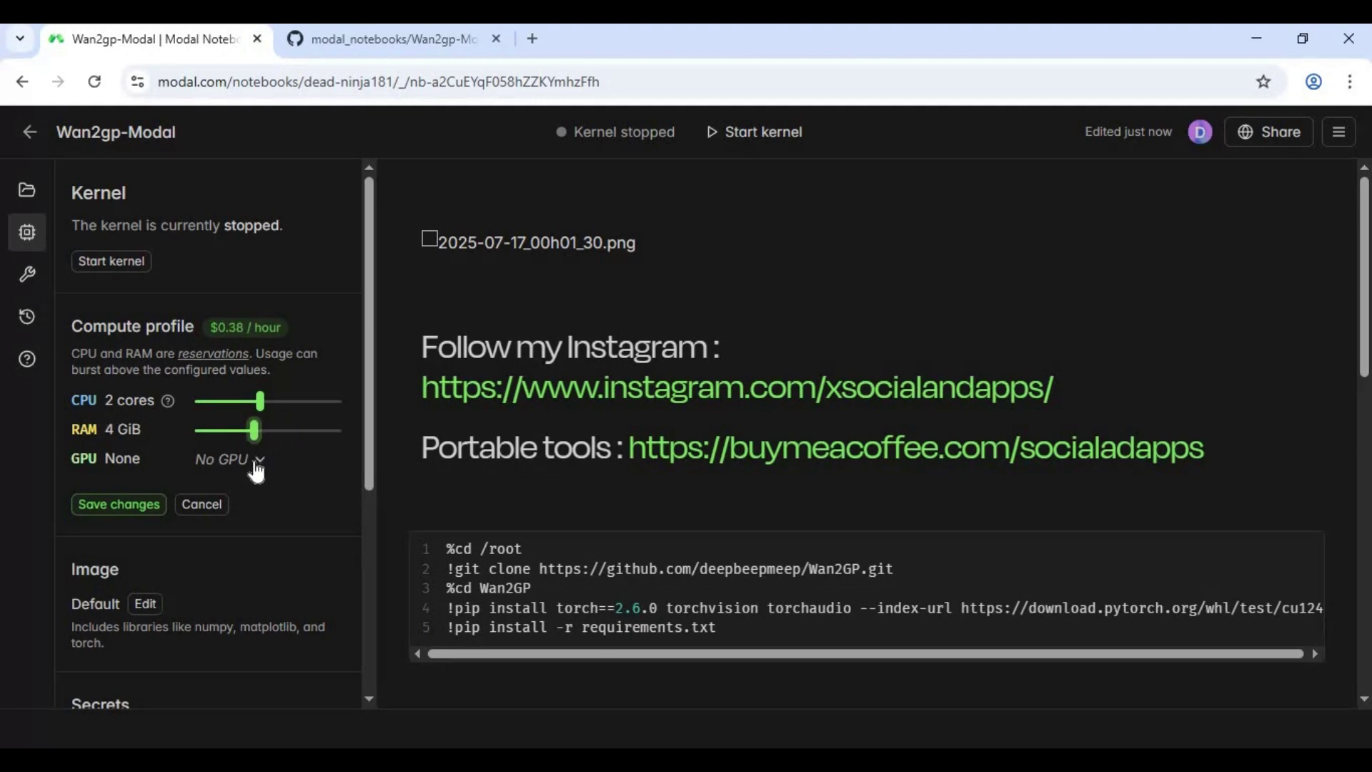
pyautogui.moveTo(252, 430); pyautogui.dragTo(304, 430)
# Select the Nvidia L40S GPU, save the compute profile changes and start the kernel
pyautogui.click(250, 474)
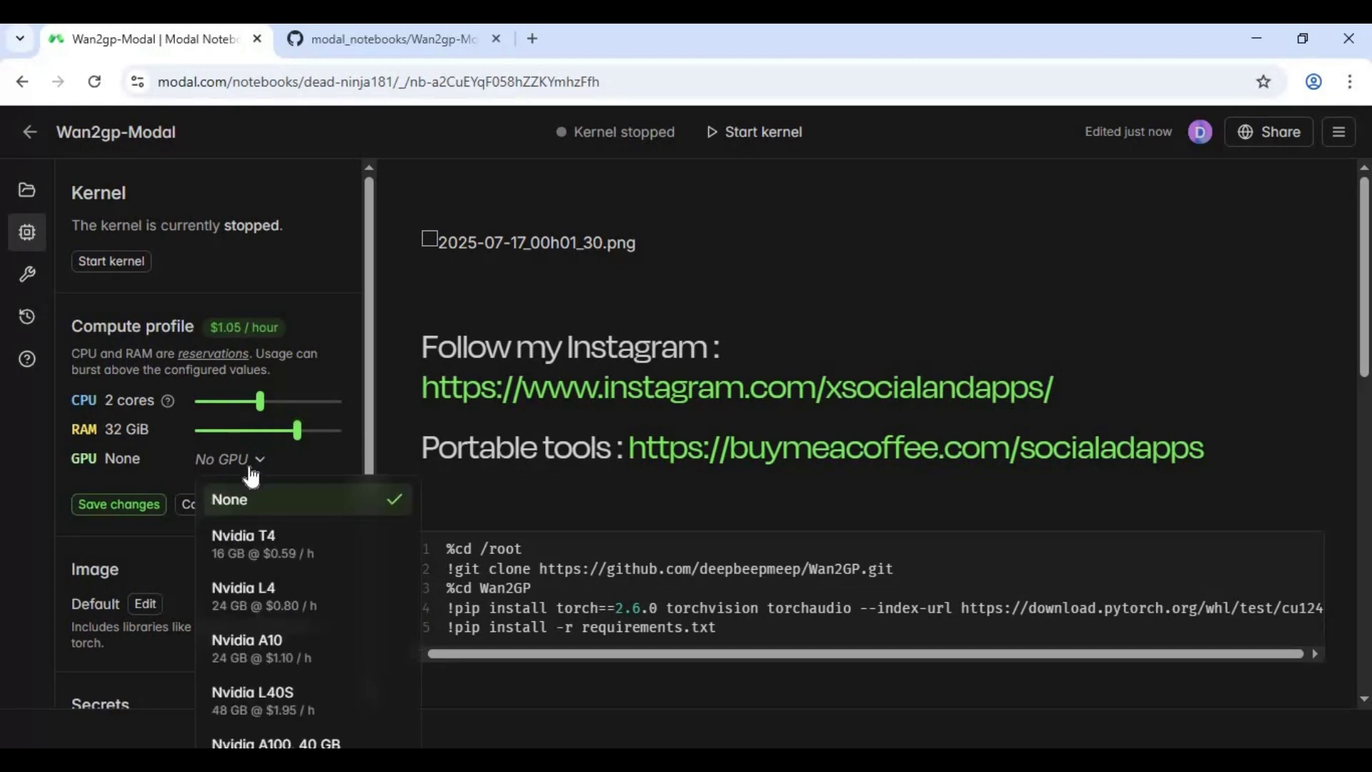
pyautogui.scroll(-2, 319, 632)
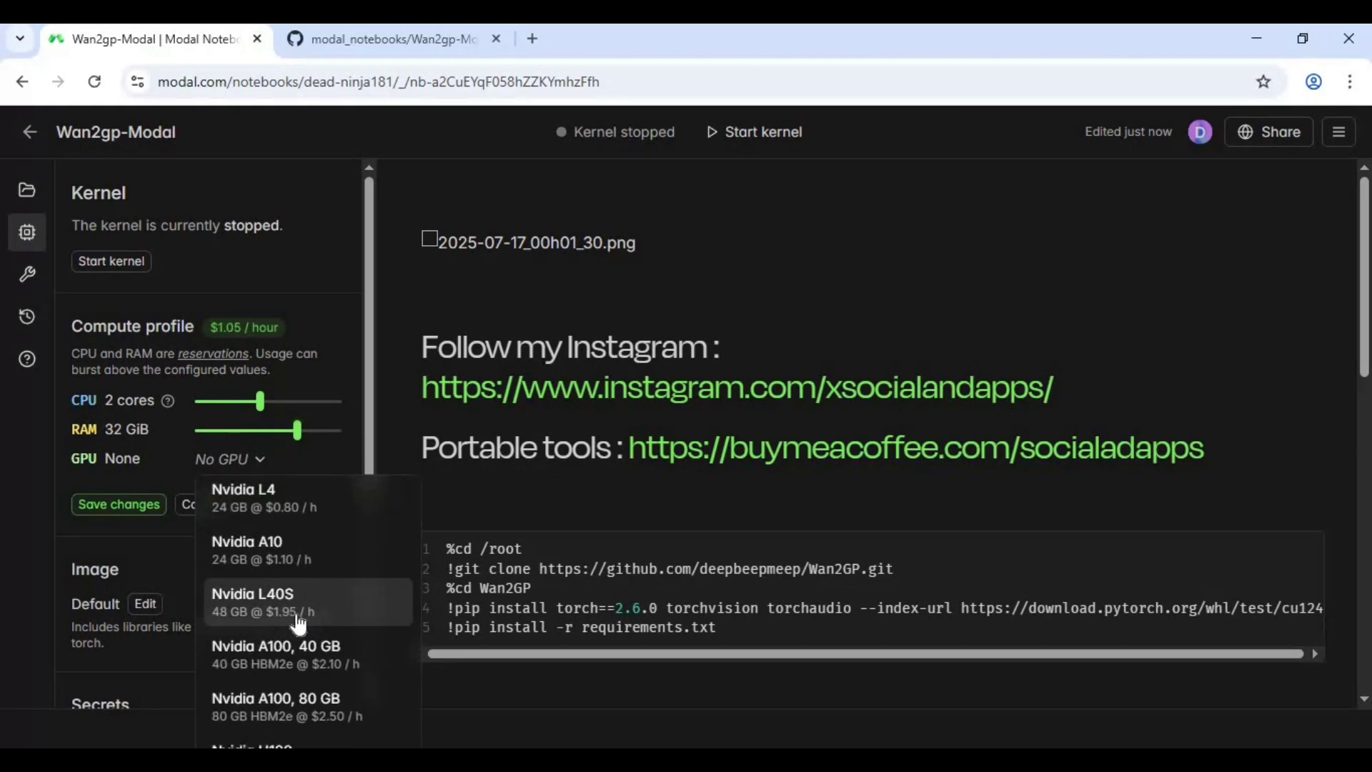
pyautogui.click(260, 607)
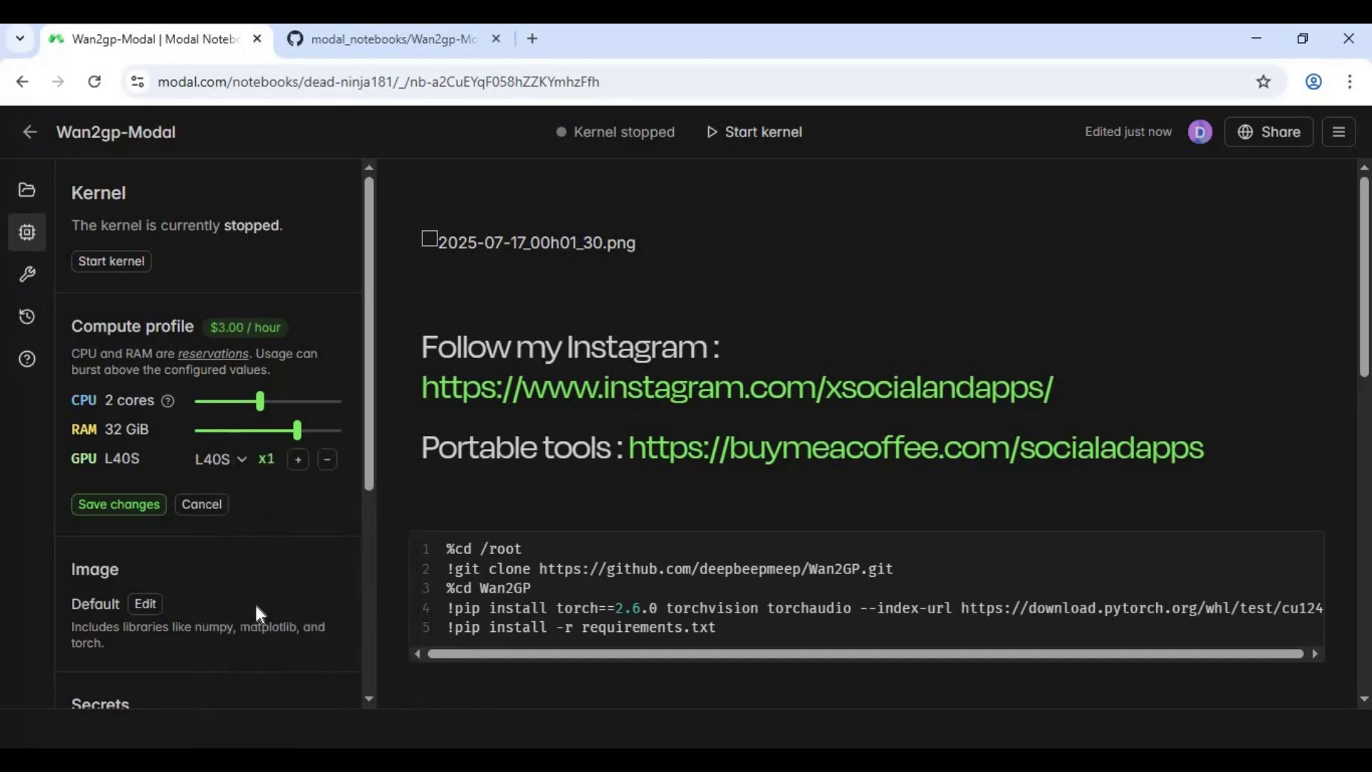
pyautogui.click(98, 511)
pyautogui.click(110, 261)
pyautogui.moveTo(162, 406)
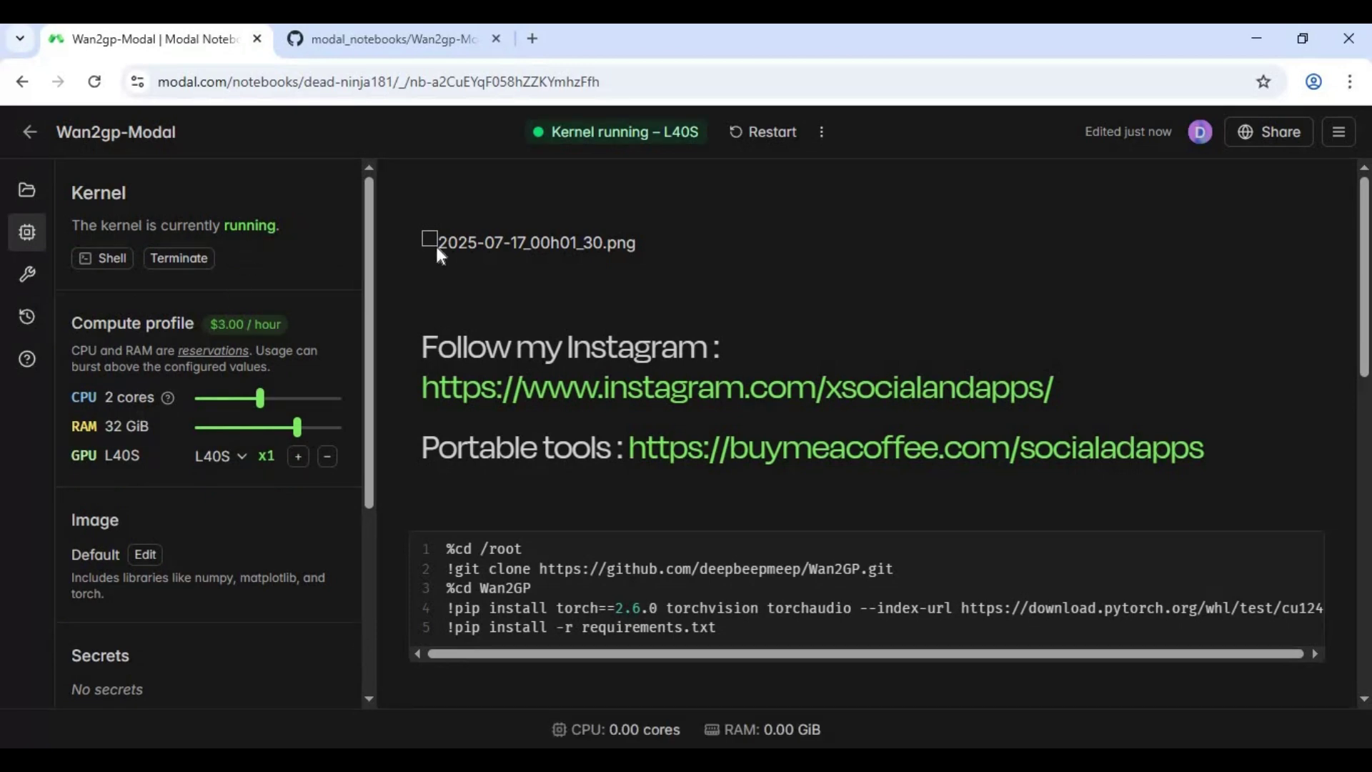
# Run the cell that clones the Wan2GP repository and installs torch 2.6.0 and the requirements
pyautogui.scroll(-1, 634, 389)
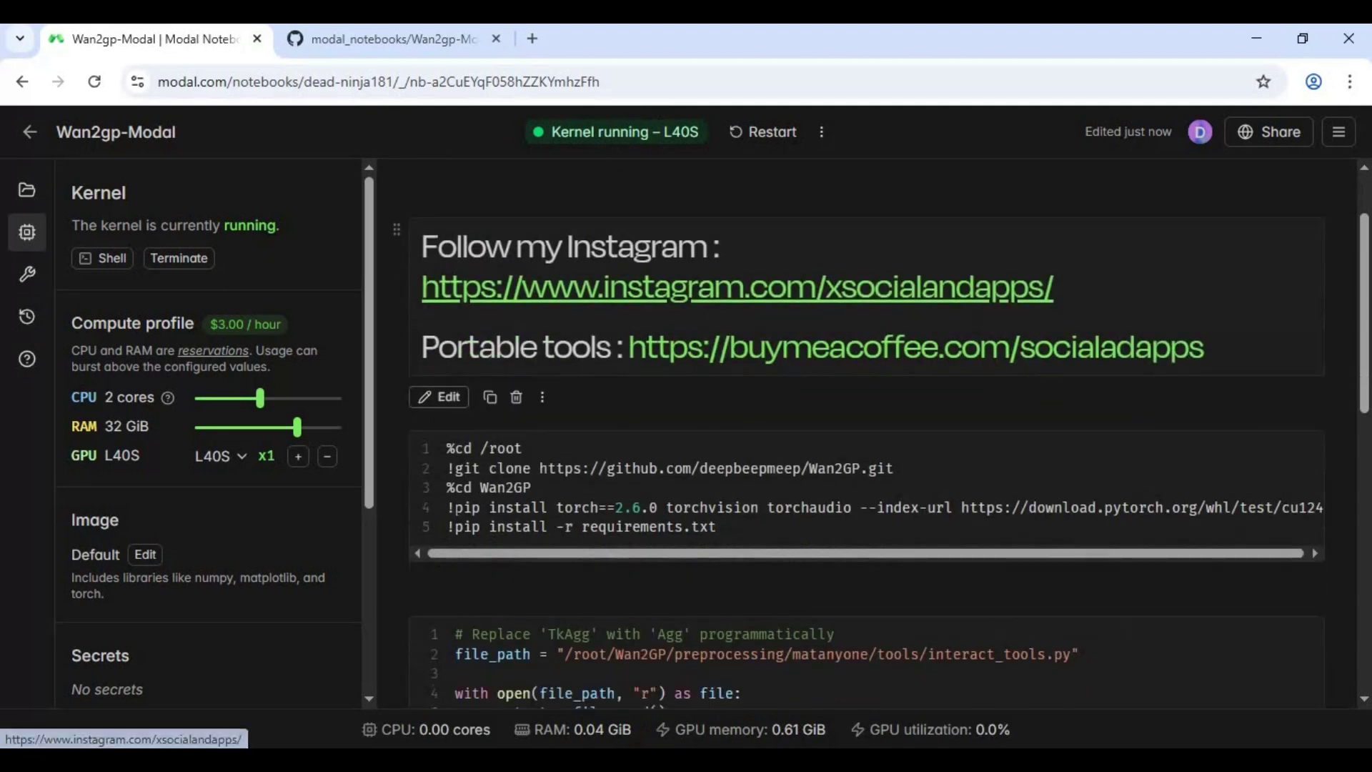
pyautogui.click(438, 578)
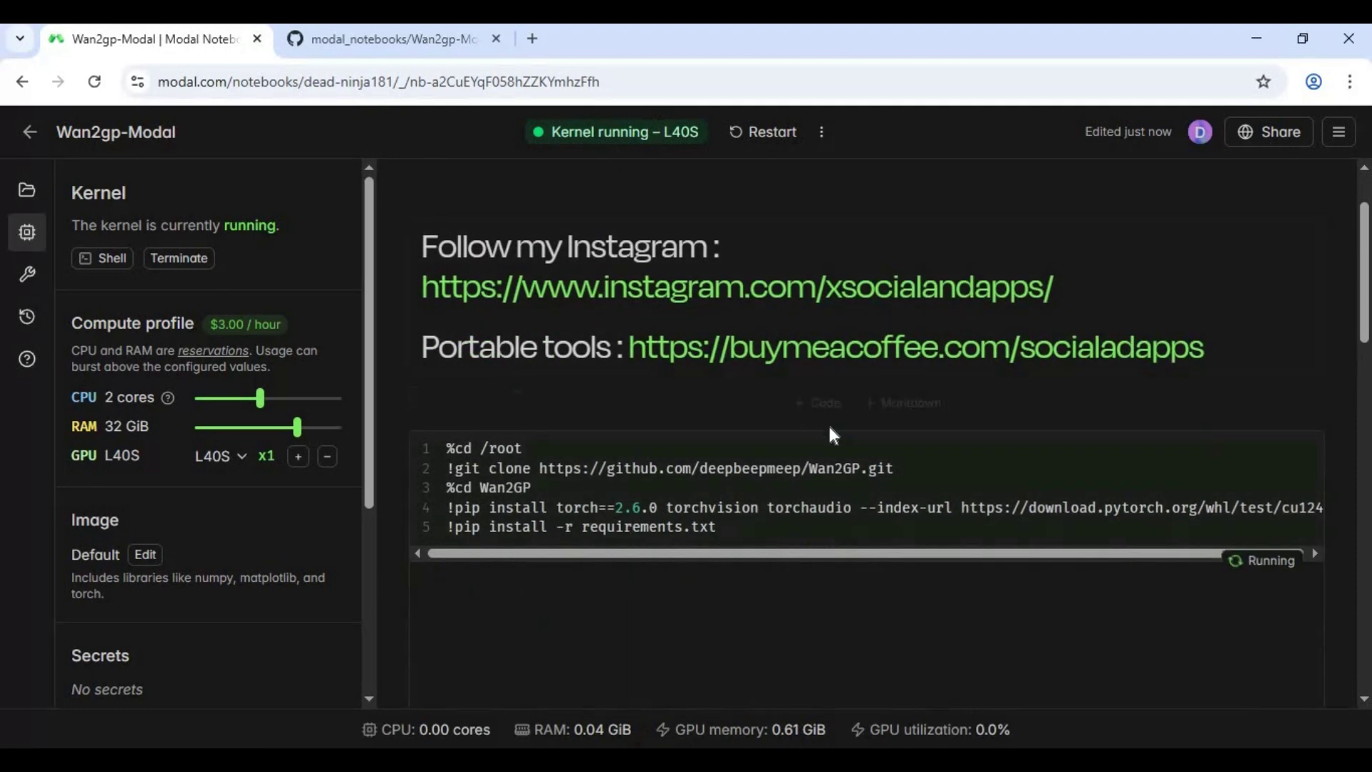
pyautogui.scroll(-2, 842, 431)
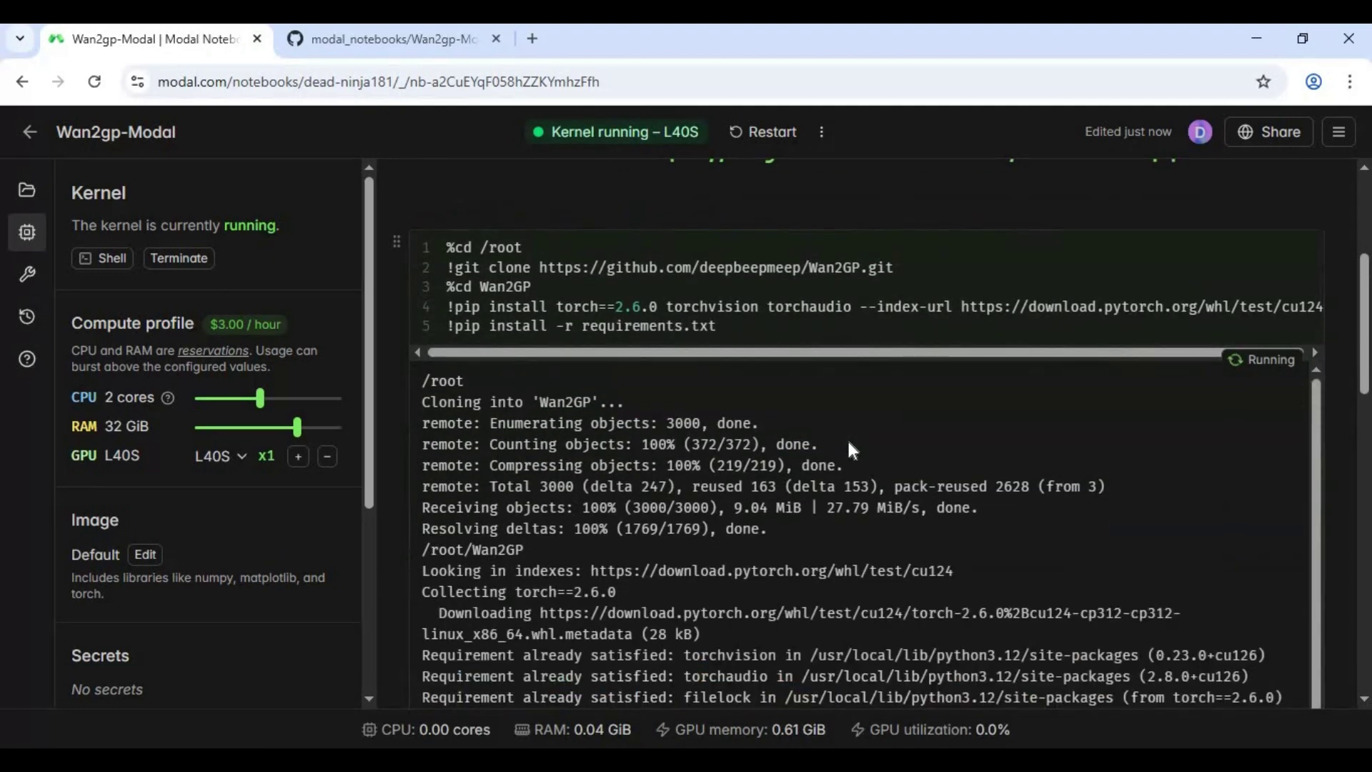
# Run the cell that replaces TkAgg with Agg and the apt-get cell that installs libglib2.0-0, libgl1 and ffmpeg
pyautogui.moveTo(1363, 357); pyautogui.dragTo(1364, 425)
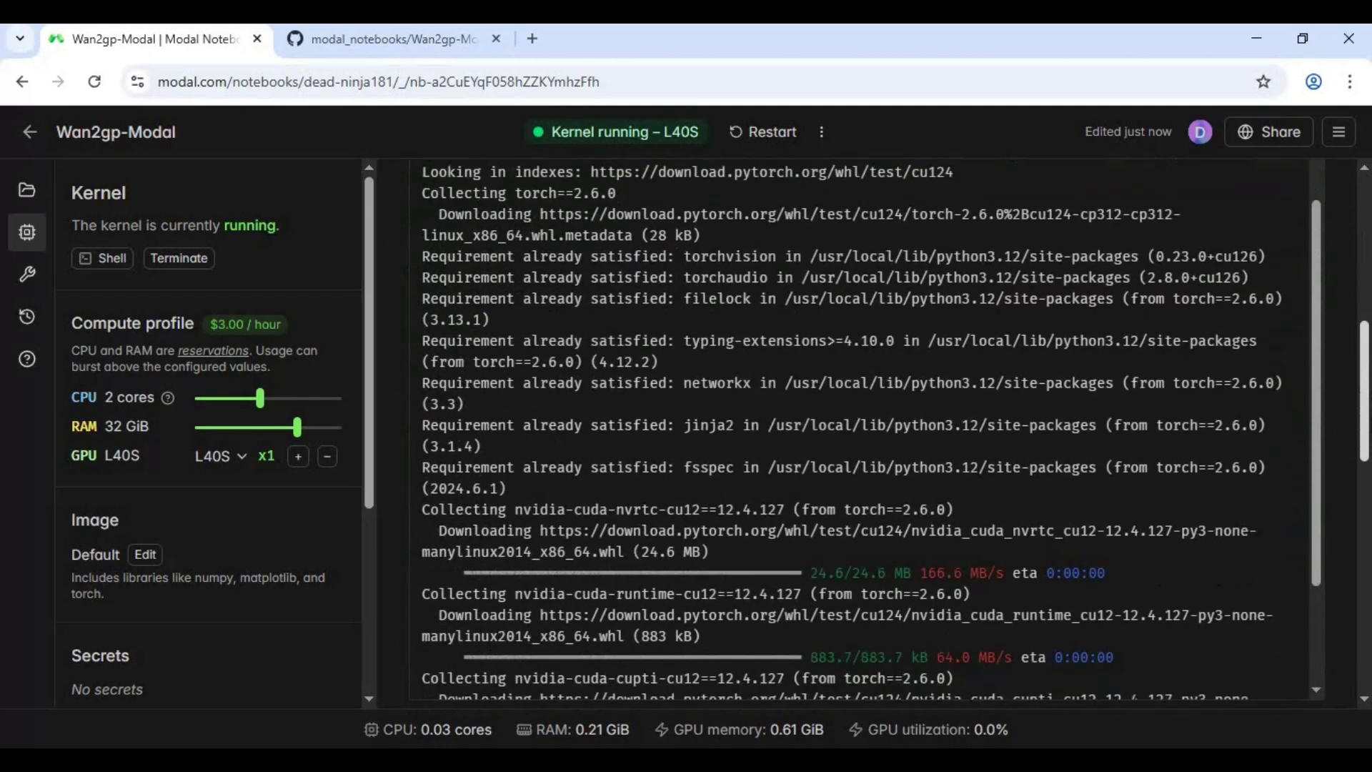
pyautogui.scroll(-5, 888, 435)
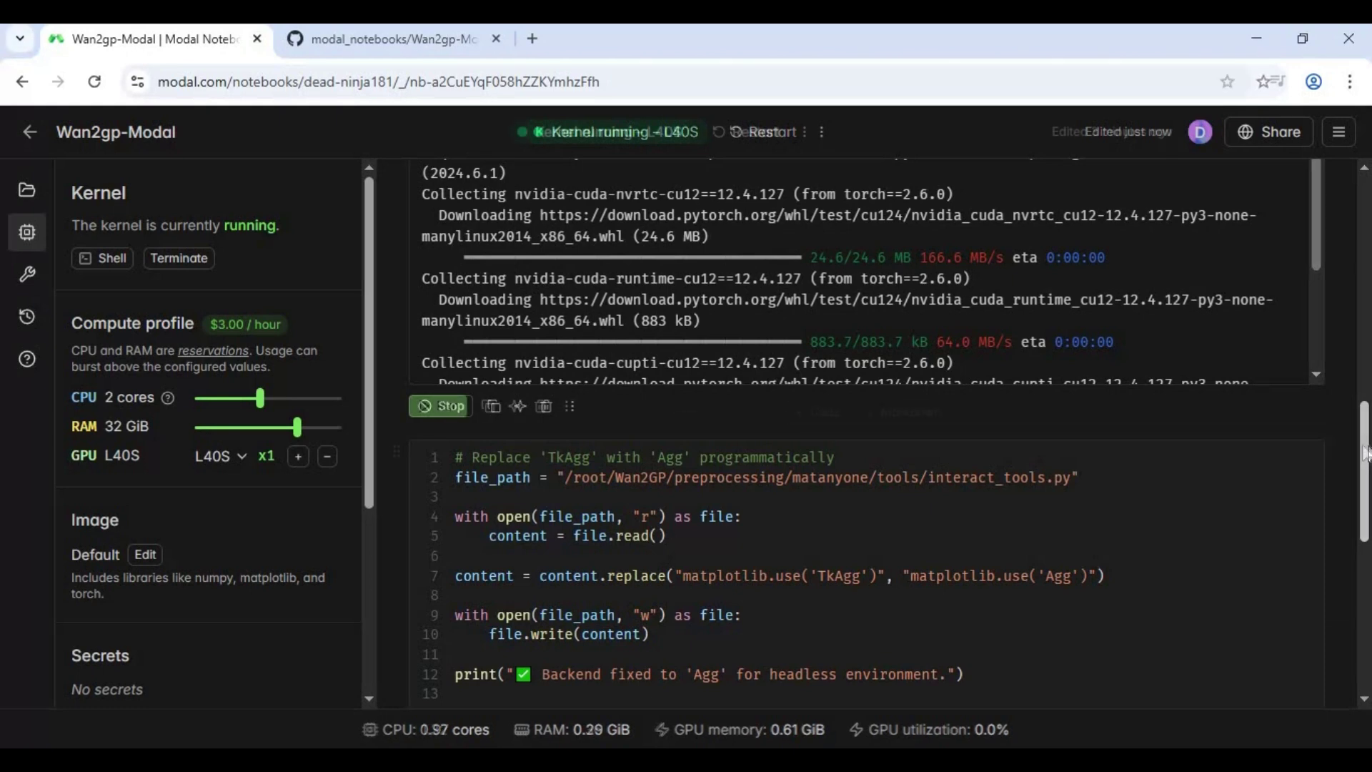
pyautogui.scroll(-1, 1369, 458)
pyautogui.scroll(-2, 1365, 457)
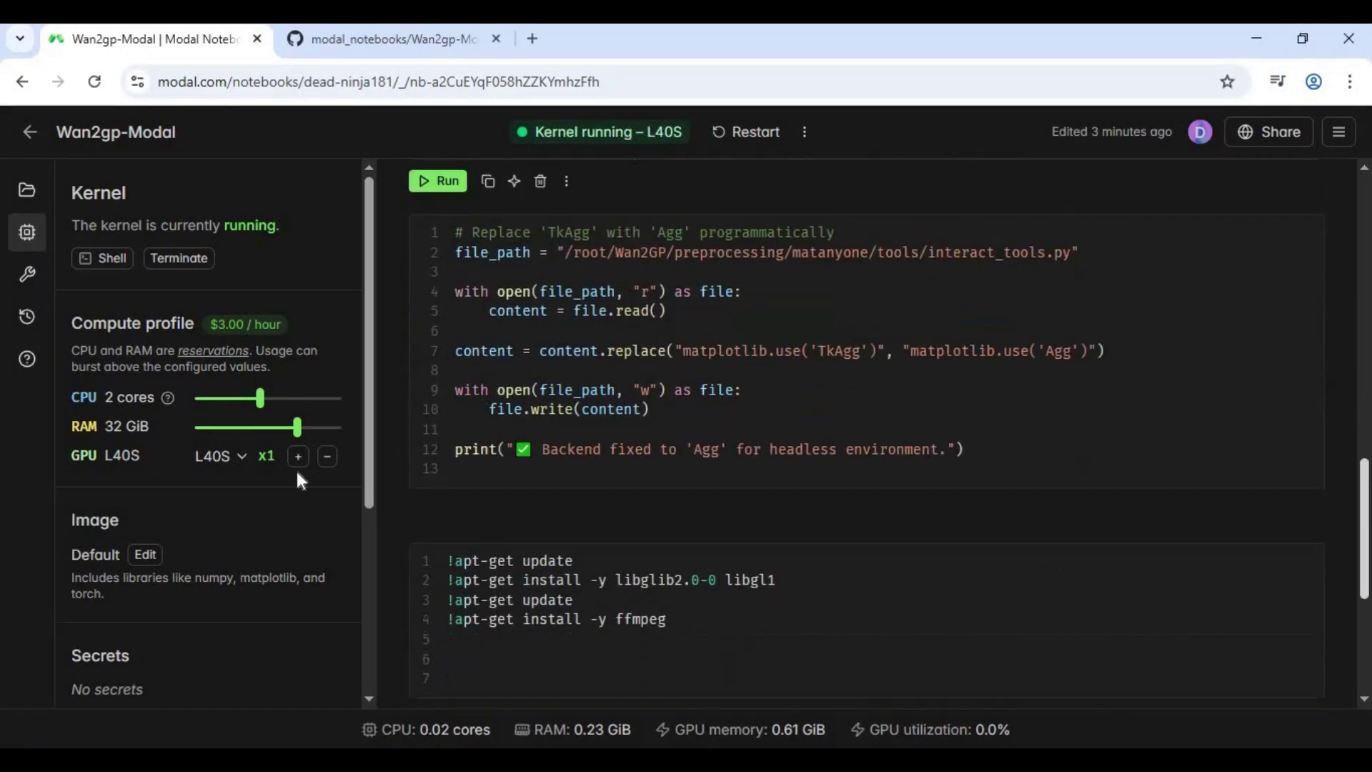
pyautogui.click(439, 509)
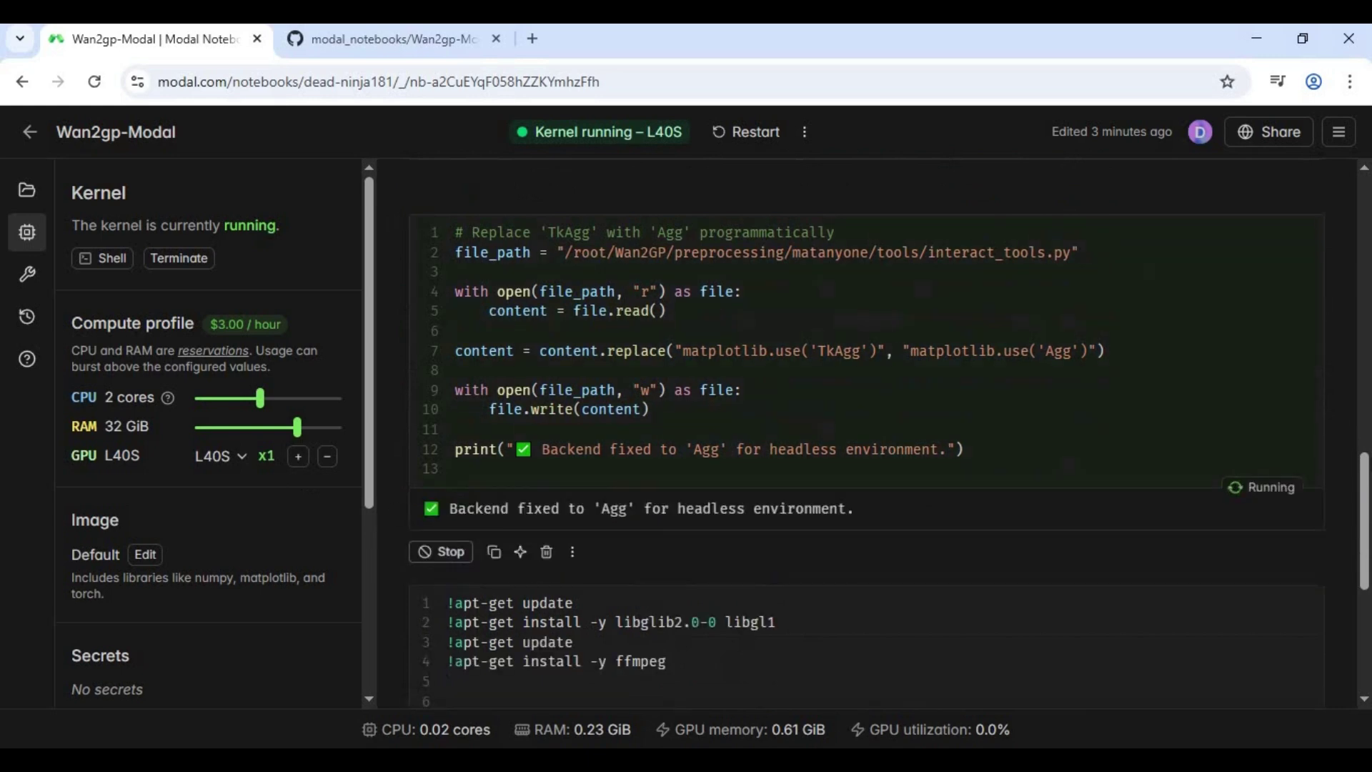
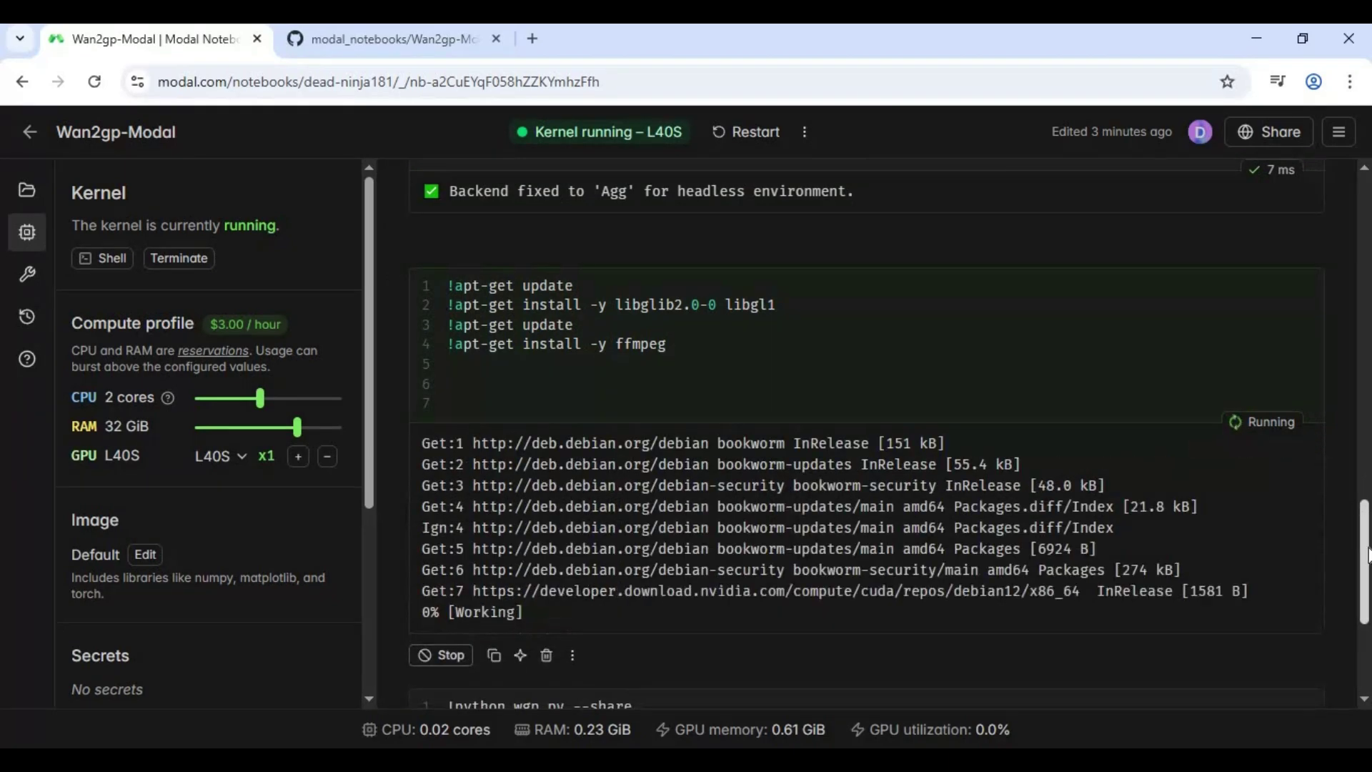
# Run the "!python wgp.py --share" cell to launch Wan2GP with a public link
pyautogui.scroll(-5, 1367, 636)
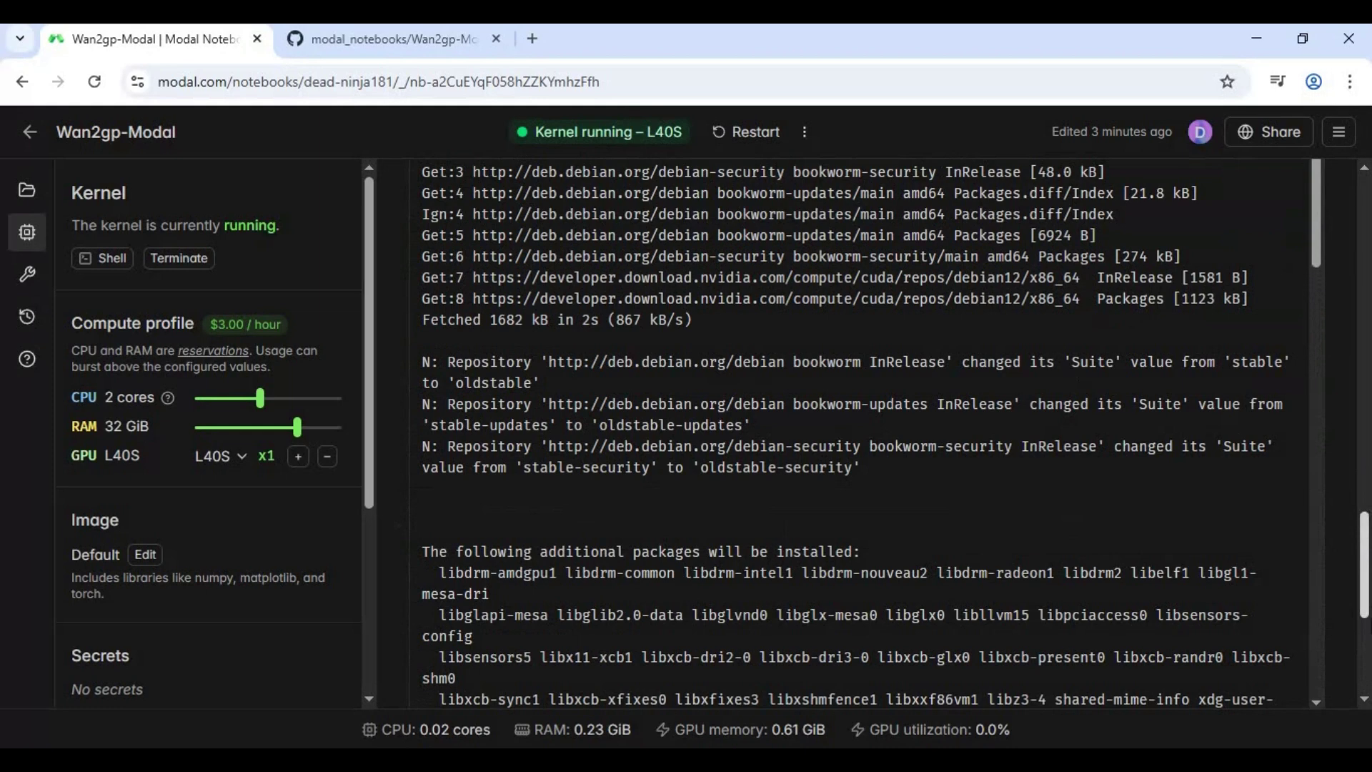
pyautogui.scroll(-6, 1368, 664)
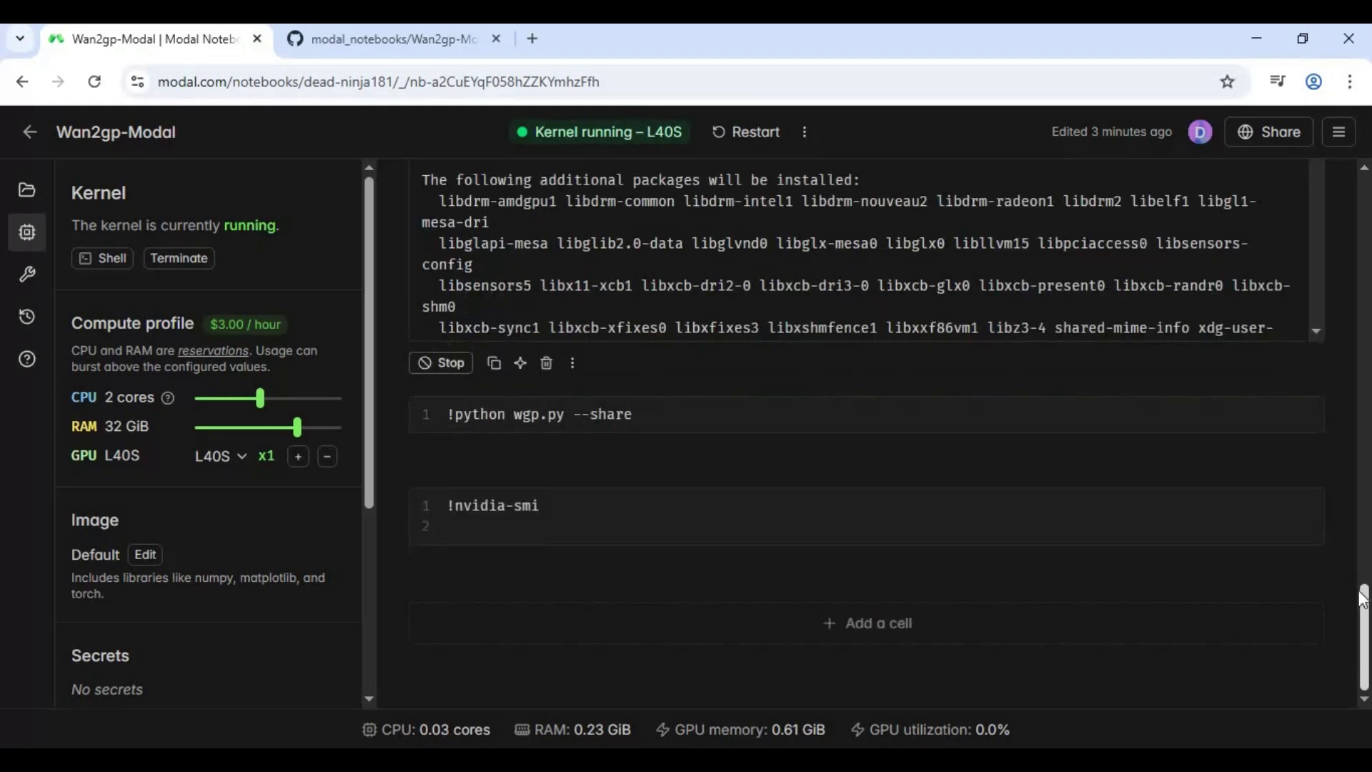
pyautogui.click(1273, 537)
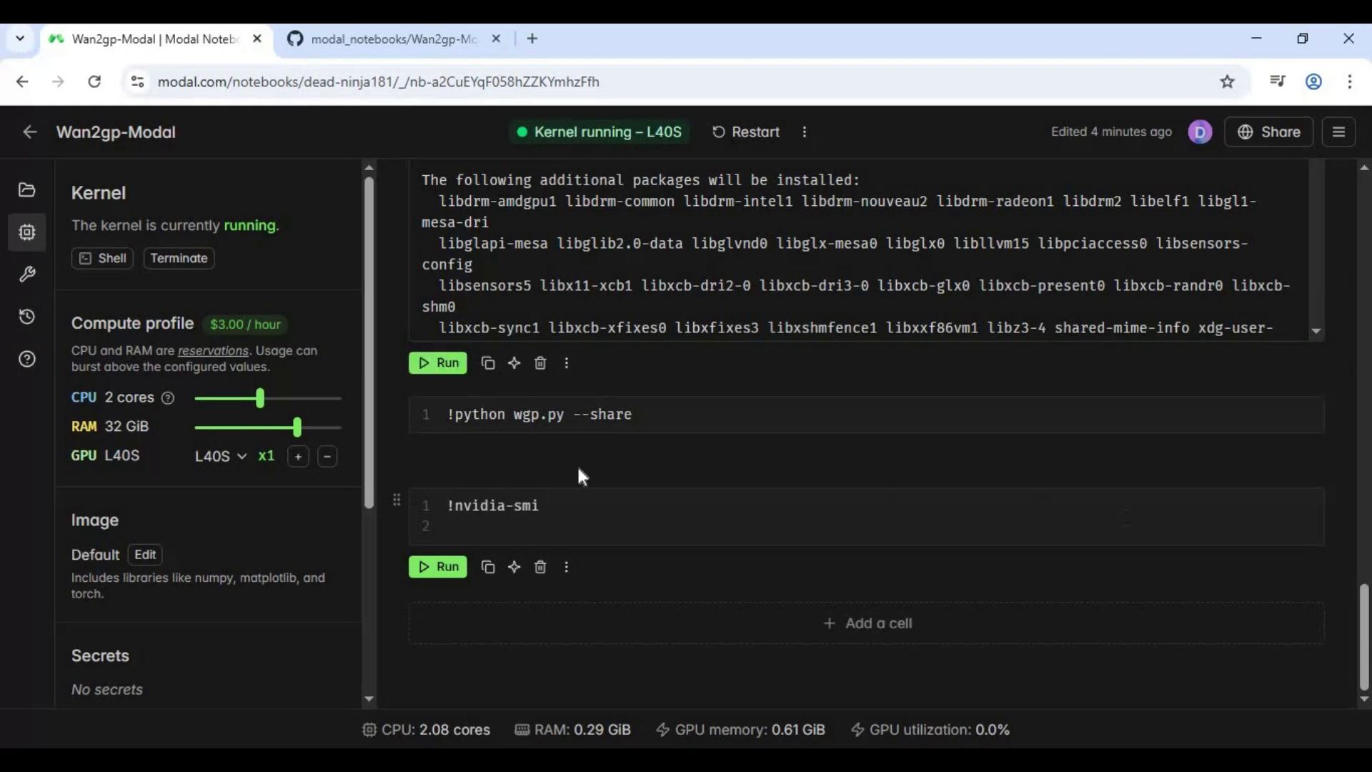
pyautogui.click(442, 452)
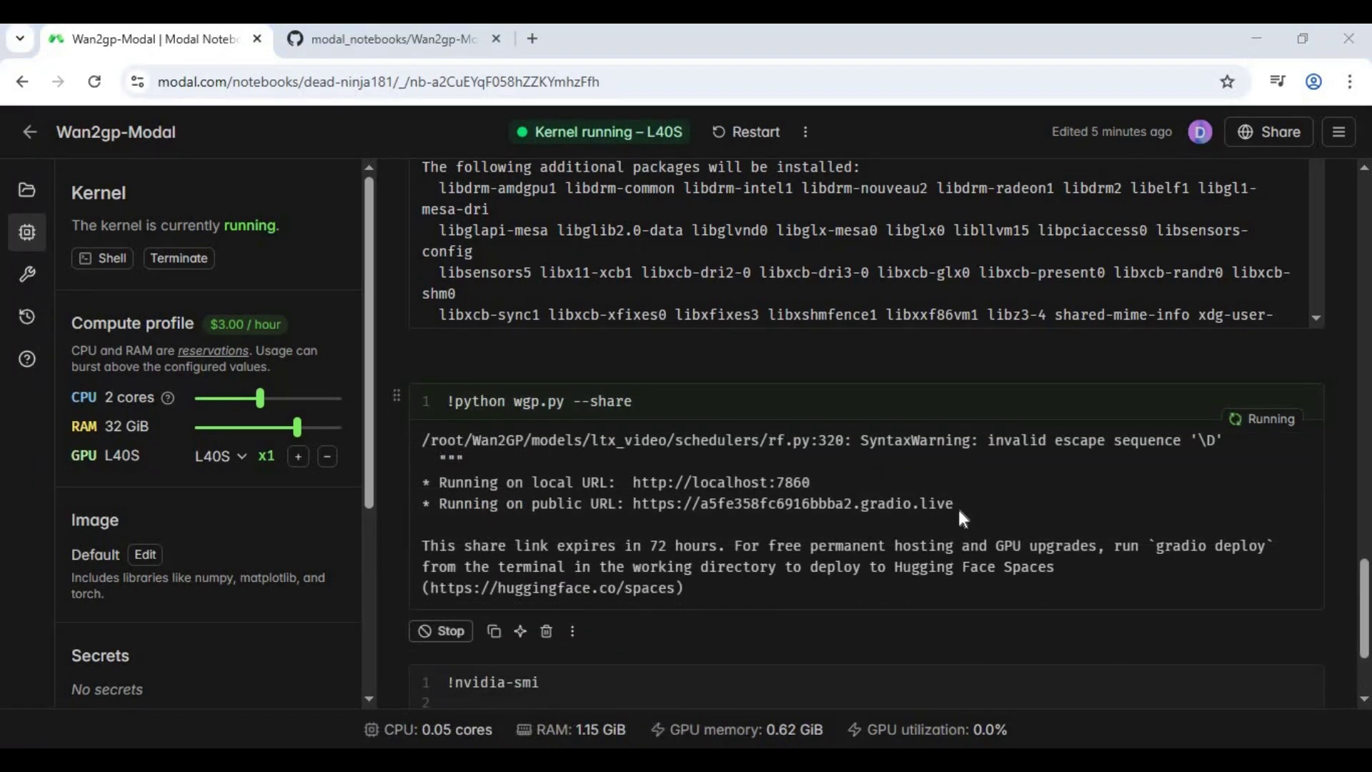
pyautogui.moveTo(955, 503); pyautogui.dragTo(633, 504)
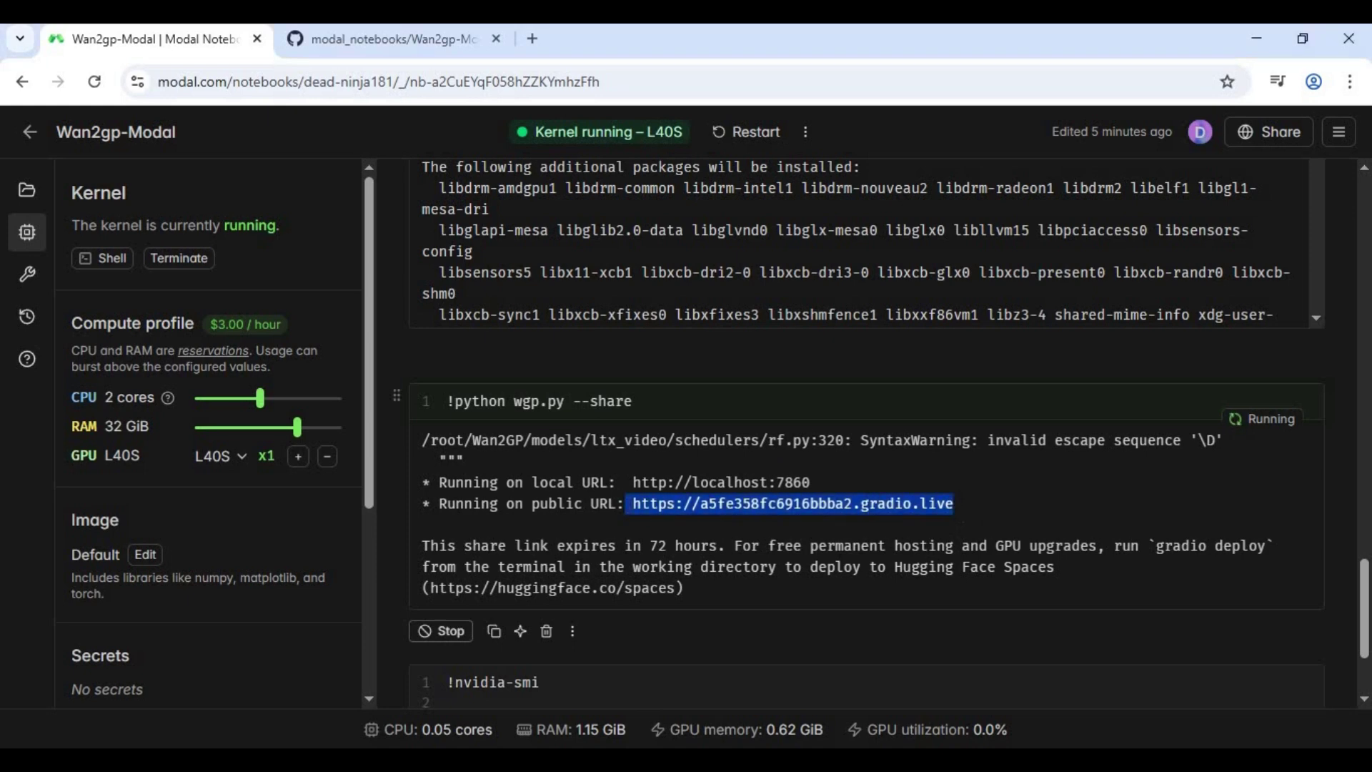
pyautogui.rightClick(636, 504)
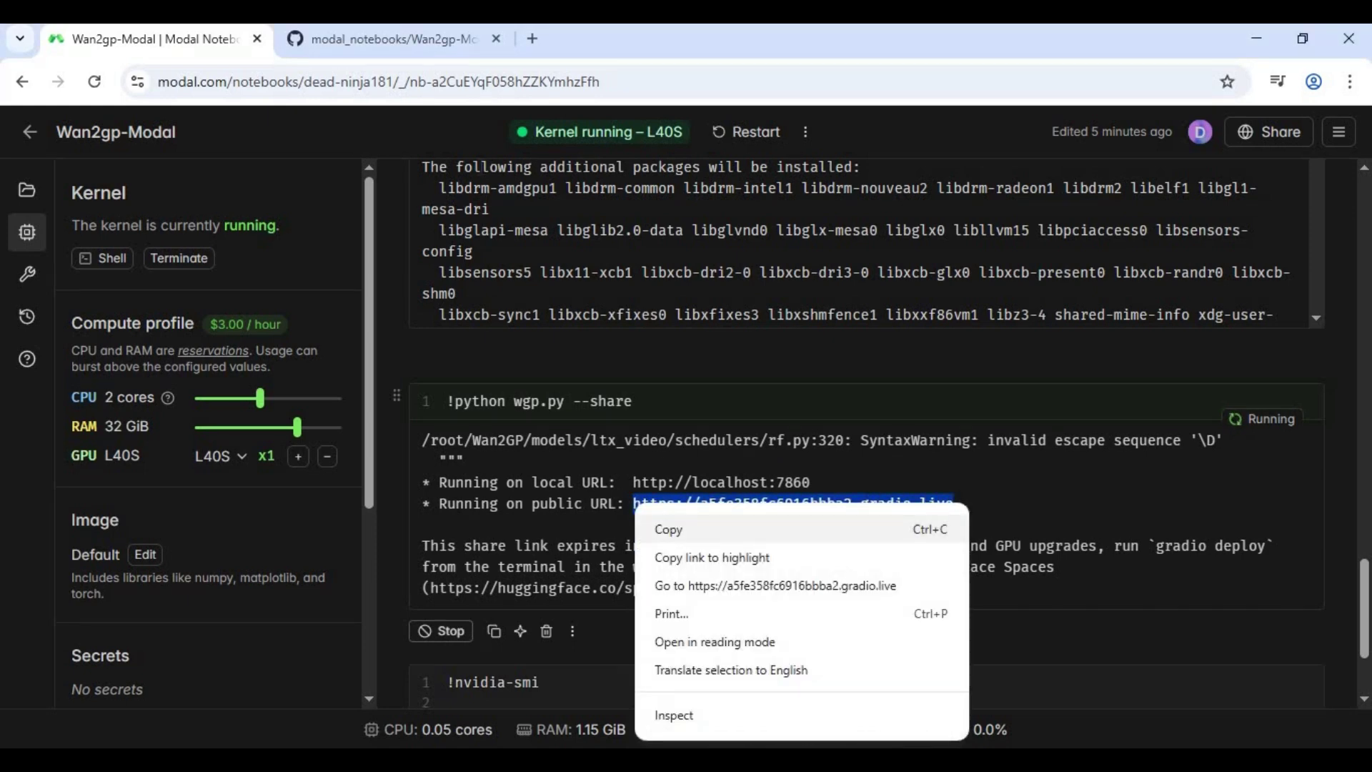
pyautogui.click(696, 530)
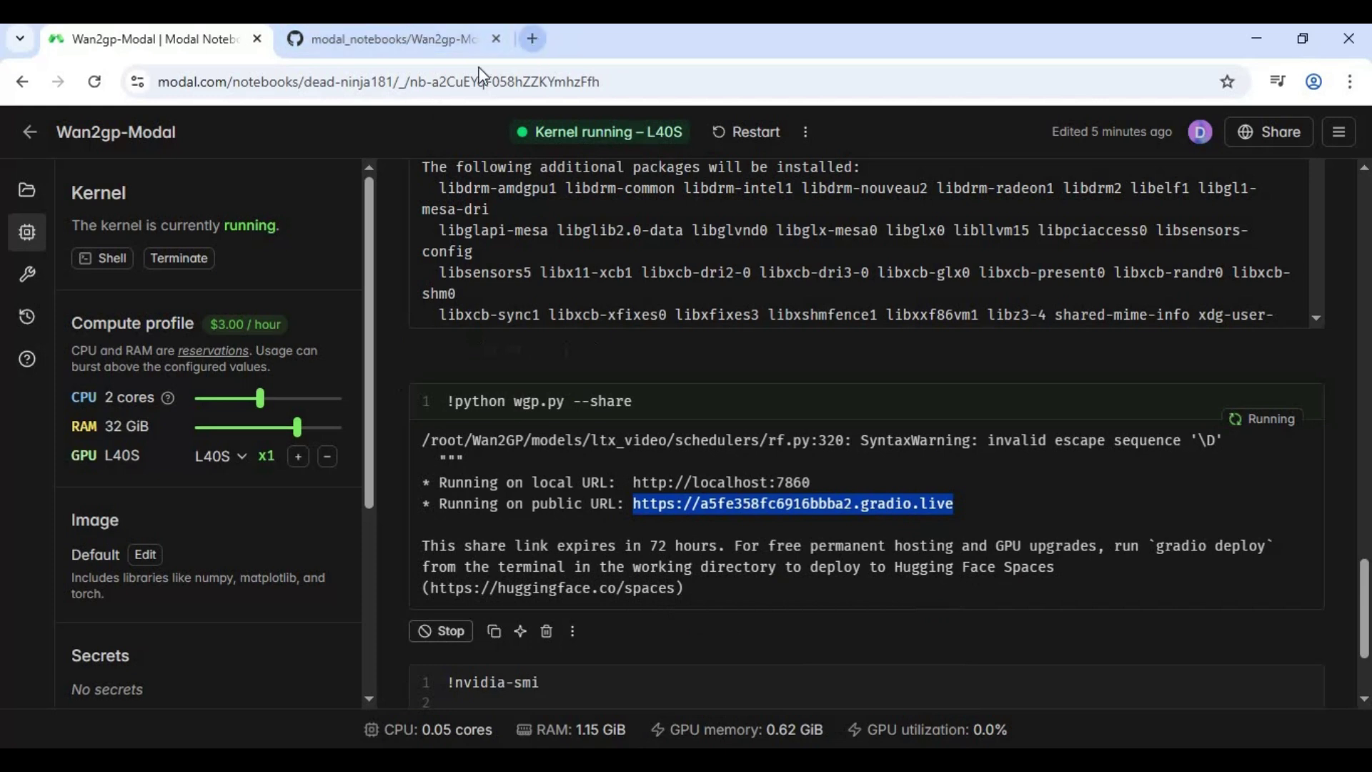
pyautogui.click(537, 38)
pyautogui.rightClick(365, 83)
pyautogui.click(472, 293)
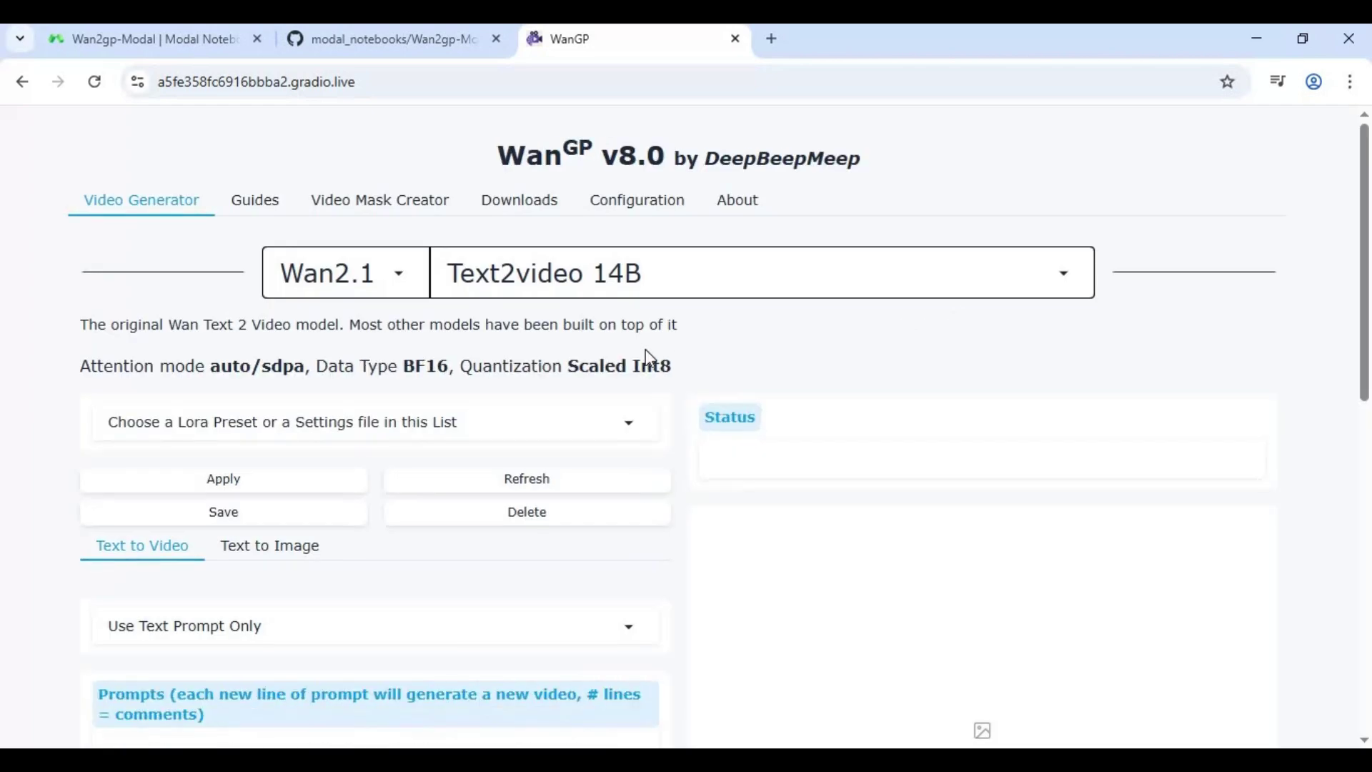
# Select the Qwen model family and the Image Edit 20B model
pyautogui.scroll(-4, 648, 348)
pyautogui.scroll(-5, 649, 347)
pyautogui.scroll(9, 667, 325)
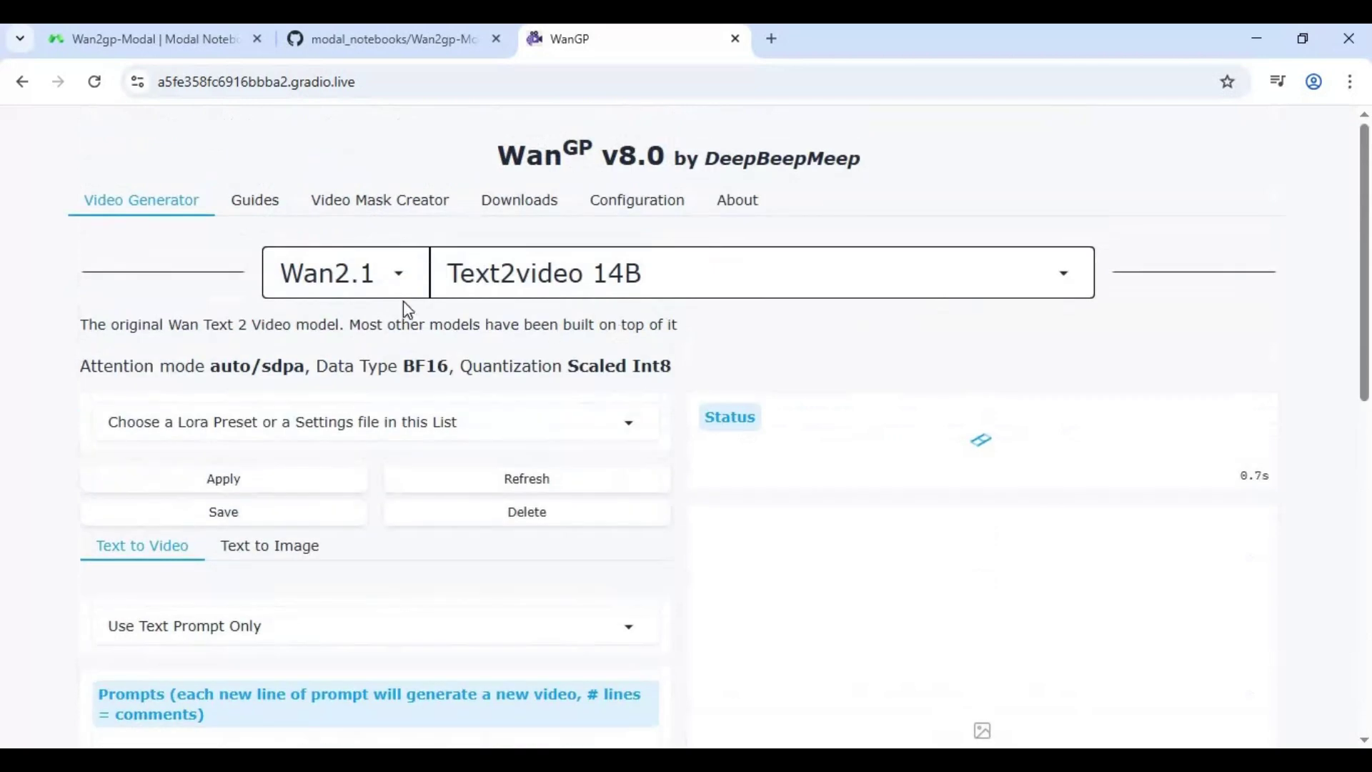
pyautogui.click(398, 273)
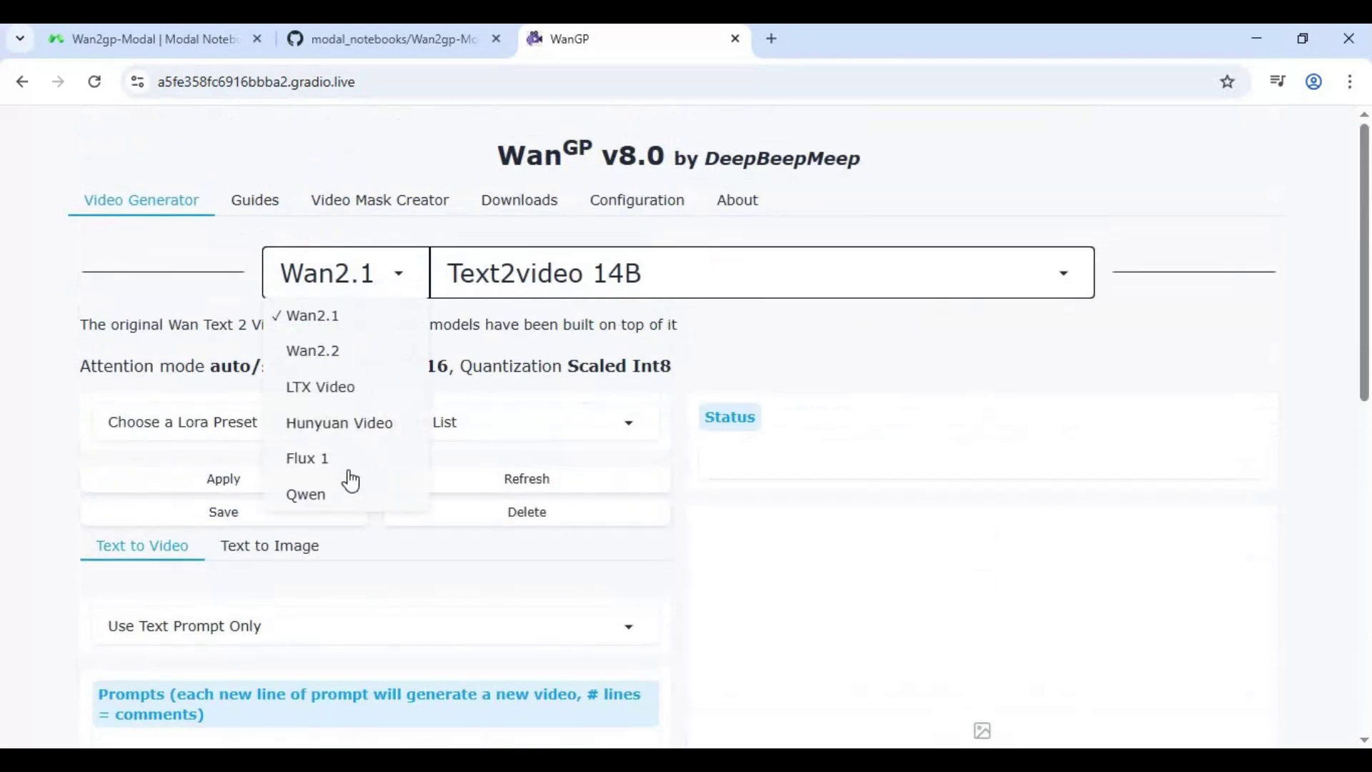
pyautogui.click(306, 497)
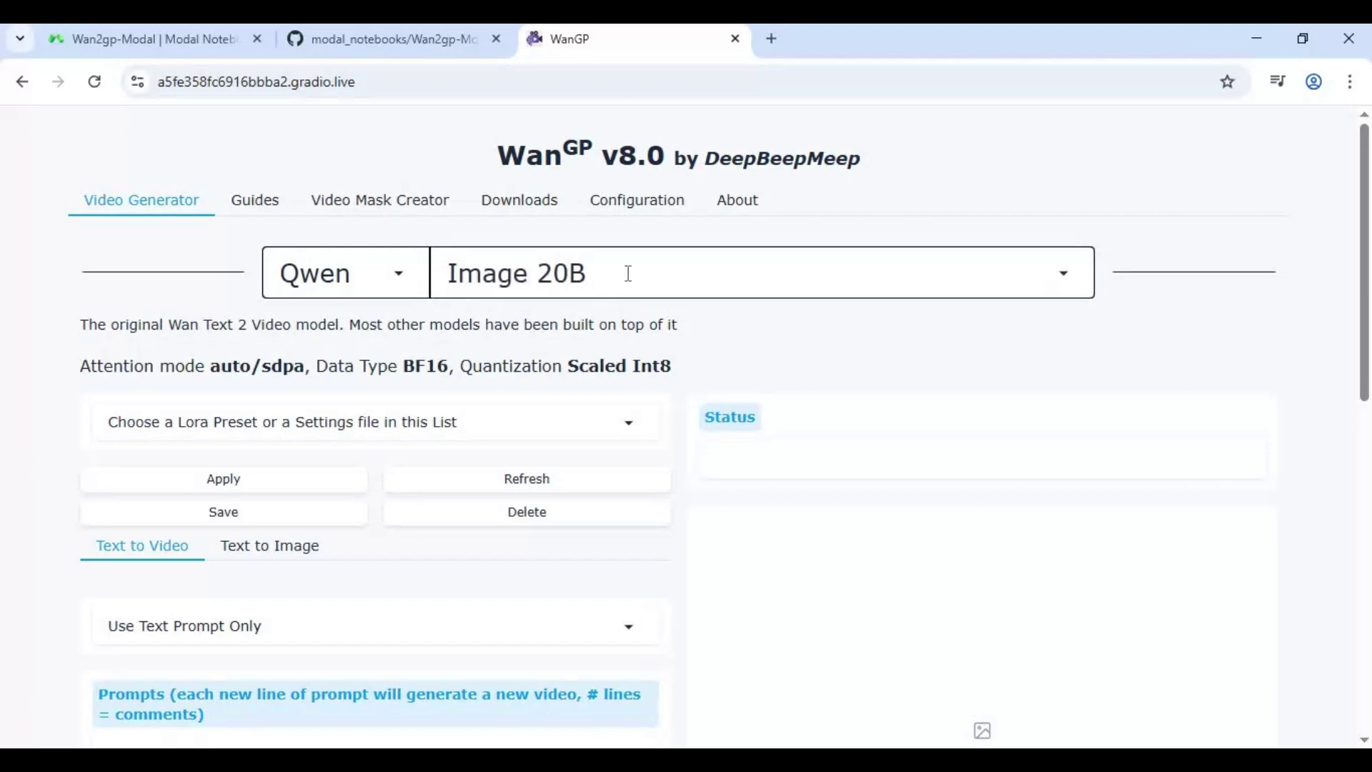
pyautogui.click(624, 273)
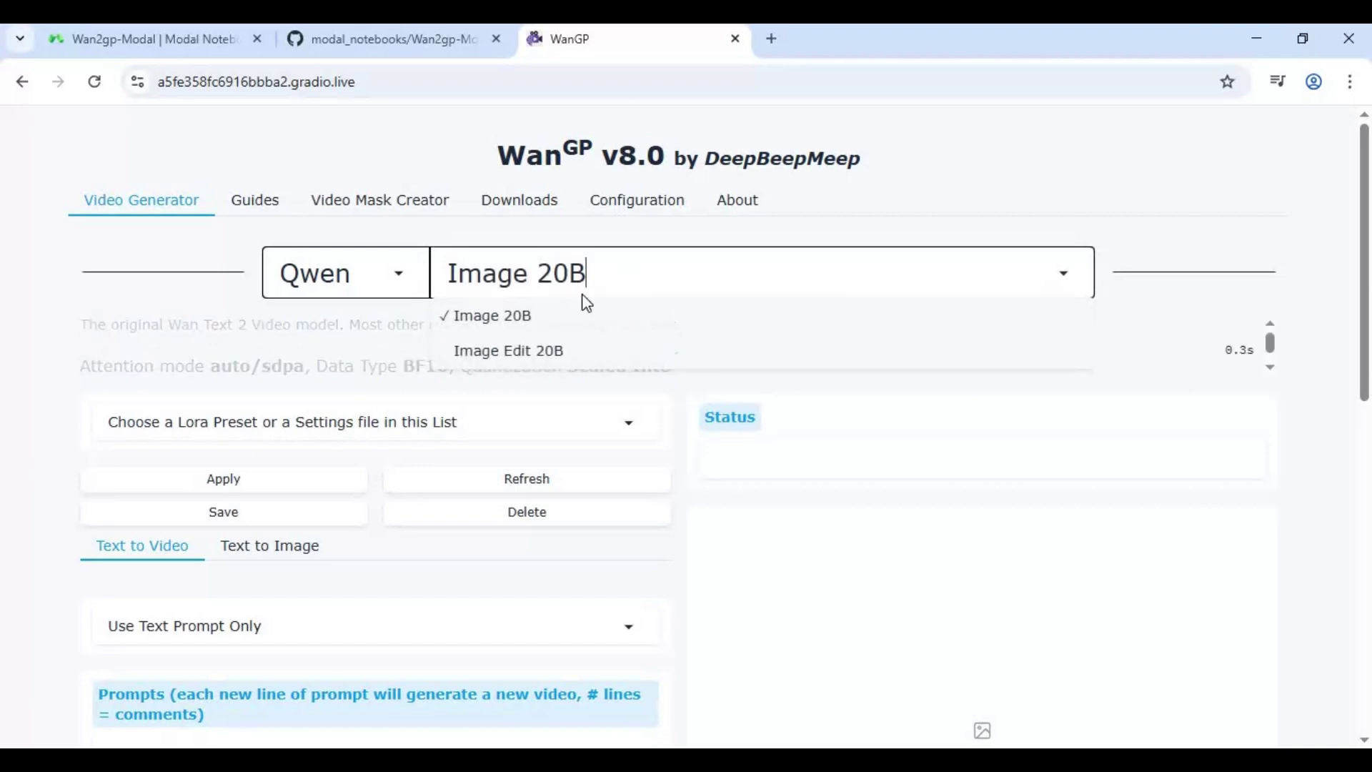
pyautogui.click(498, 351)
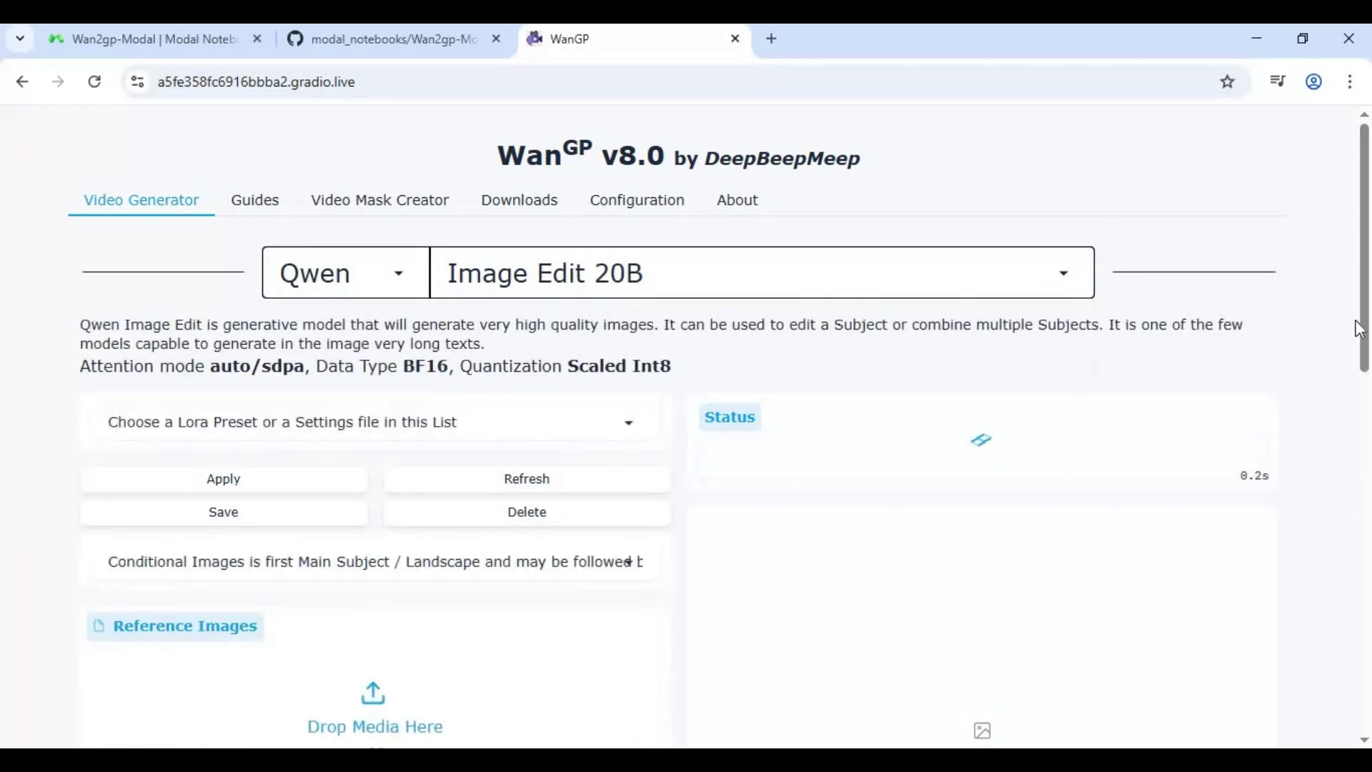
# Upload the portrait file "images" from the Downloads folder as the reference image
pyautogui.scroll(-4, 1274, 361)
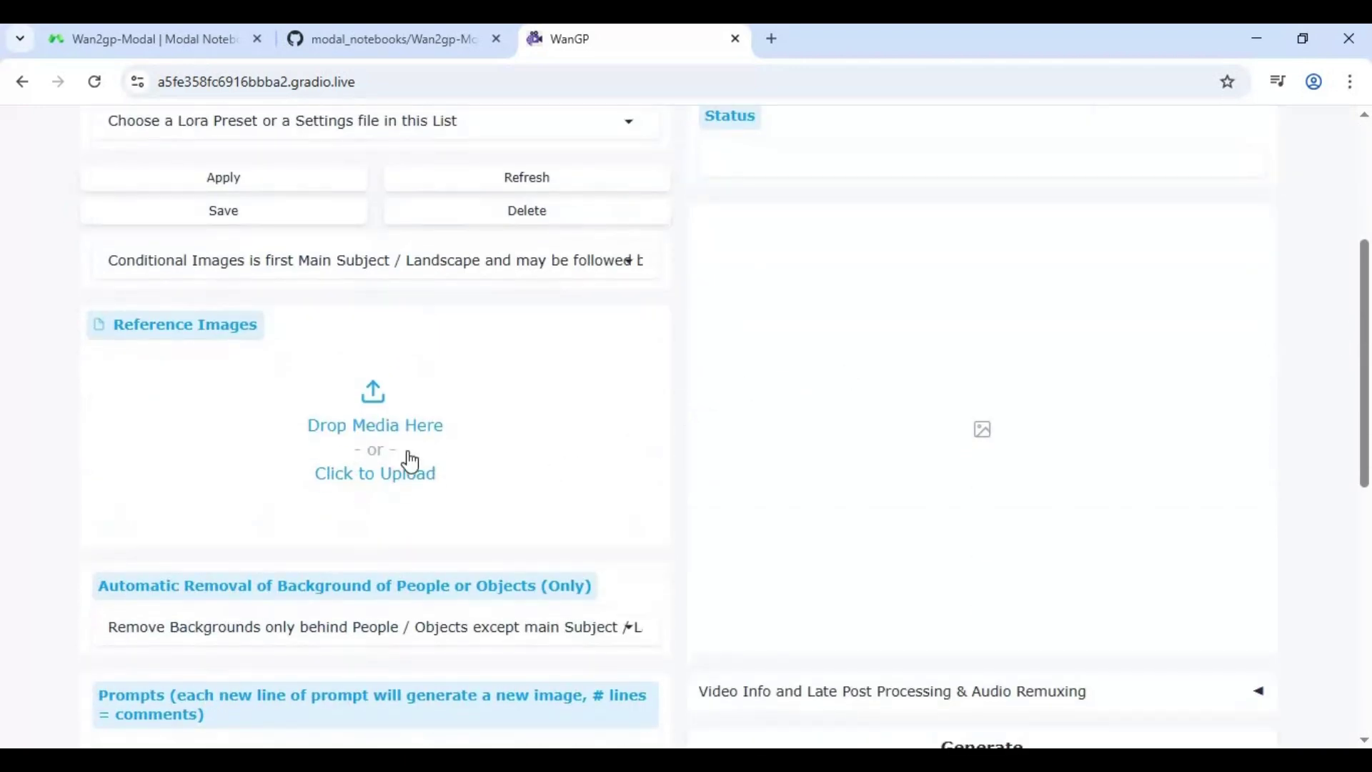
pyautogui.click(410, 447)
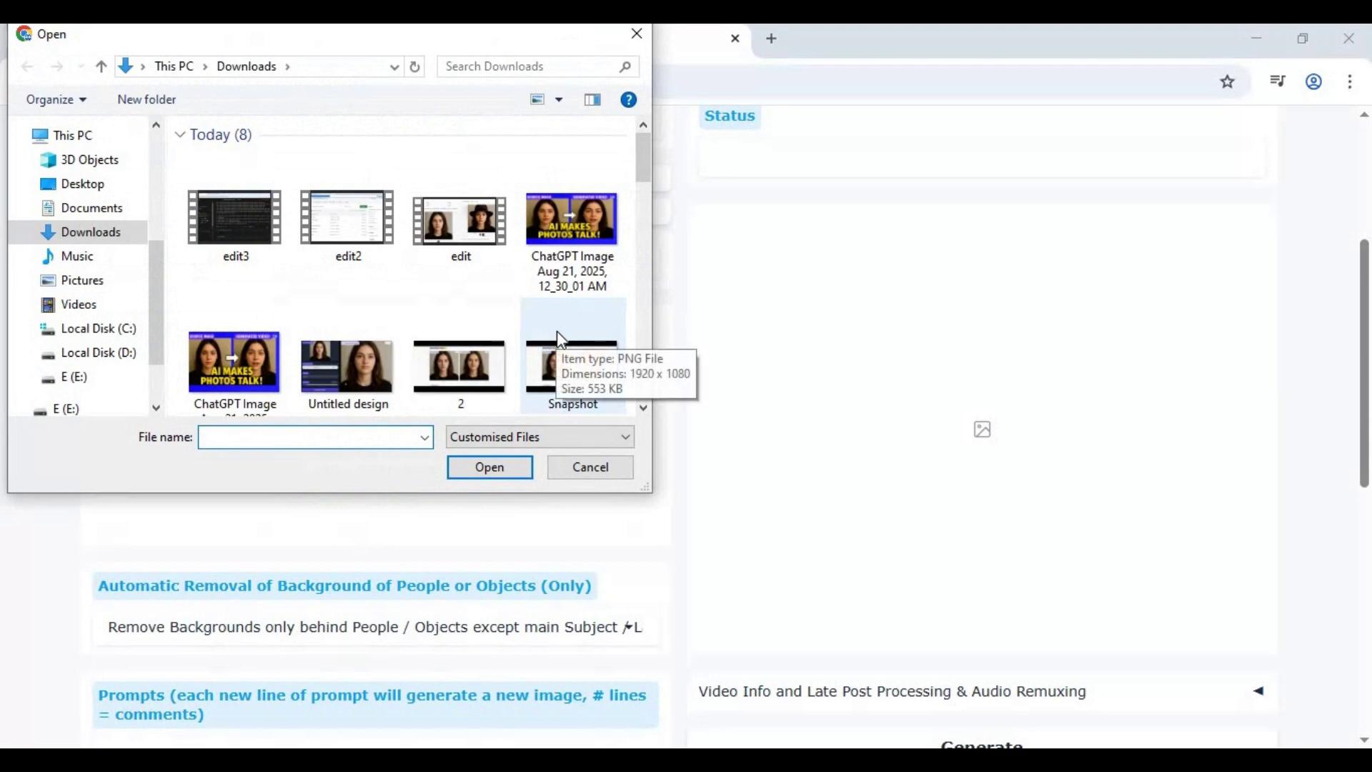
pyautogui.scroll(-6, 557, 332)
pyautogui.scroll(5, 500, 350)
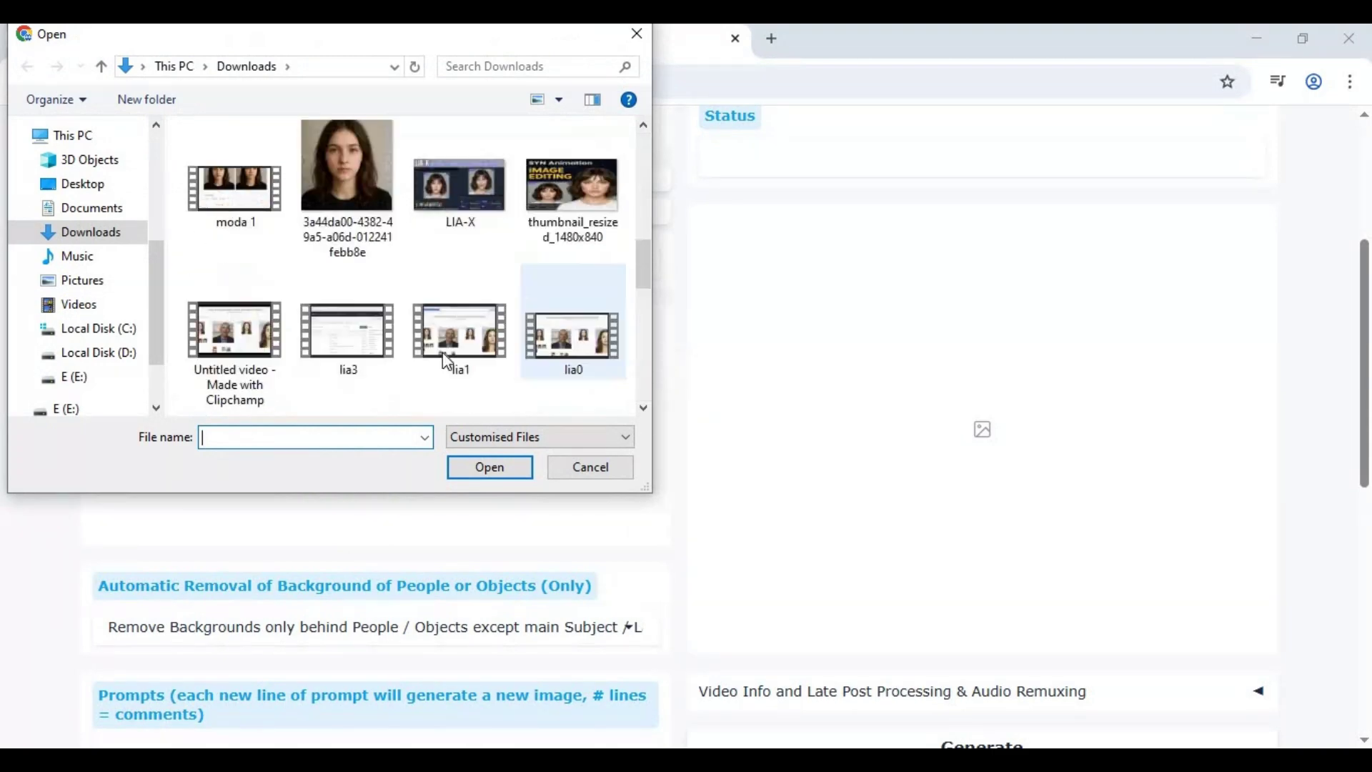
pyautogui.scroll(-8, 478, 304)
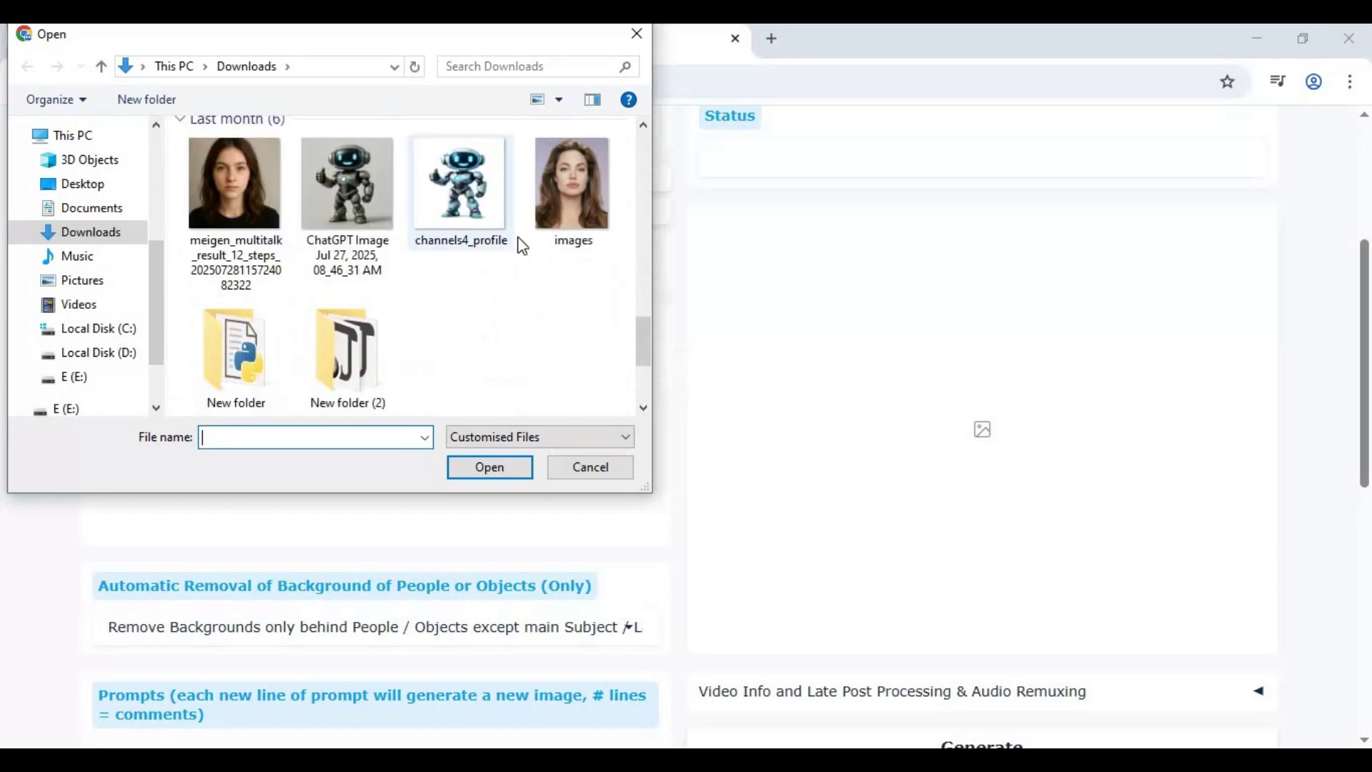
pyautogui.doubleClick(593, 221)
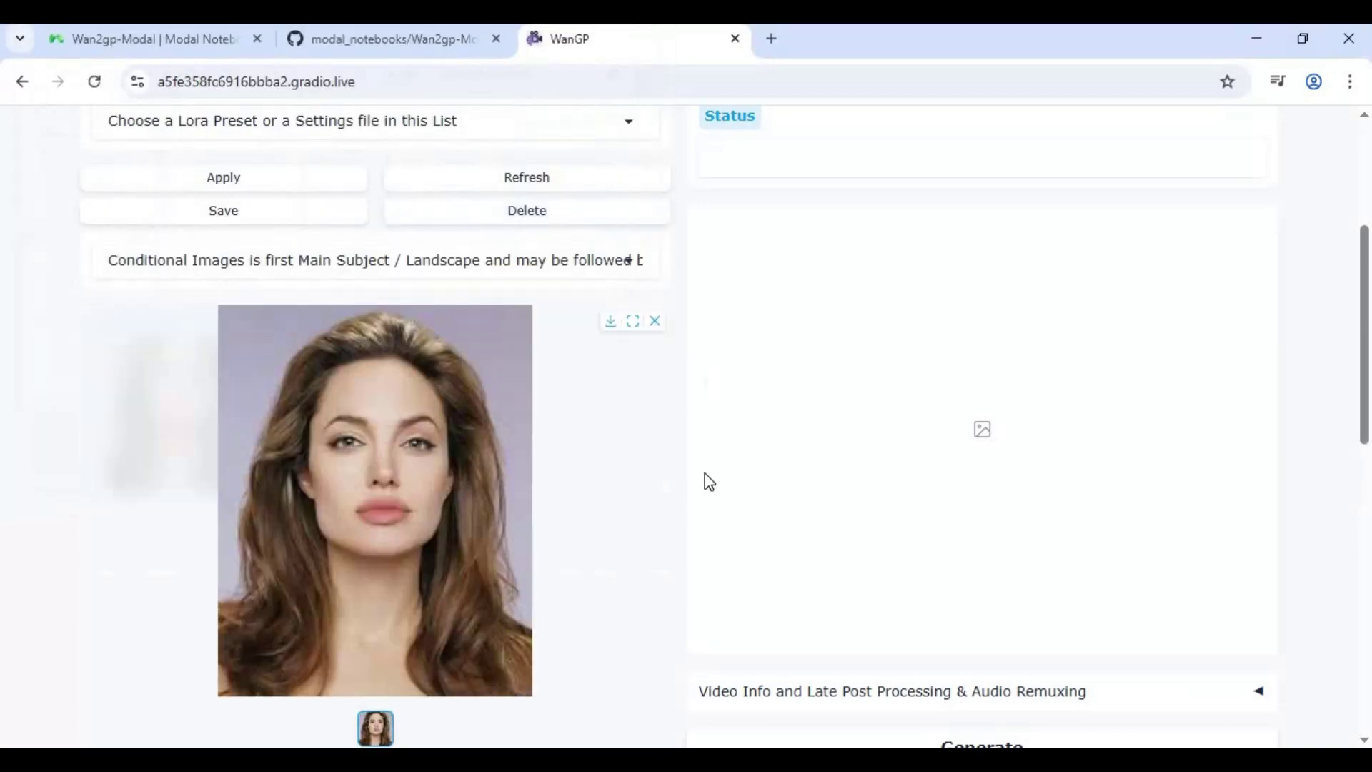
# Replace the prompt with "add sun glasses", keeping the automatic background removal option as it is
pyautogui.scroll(-3, 721, 478)
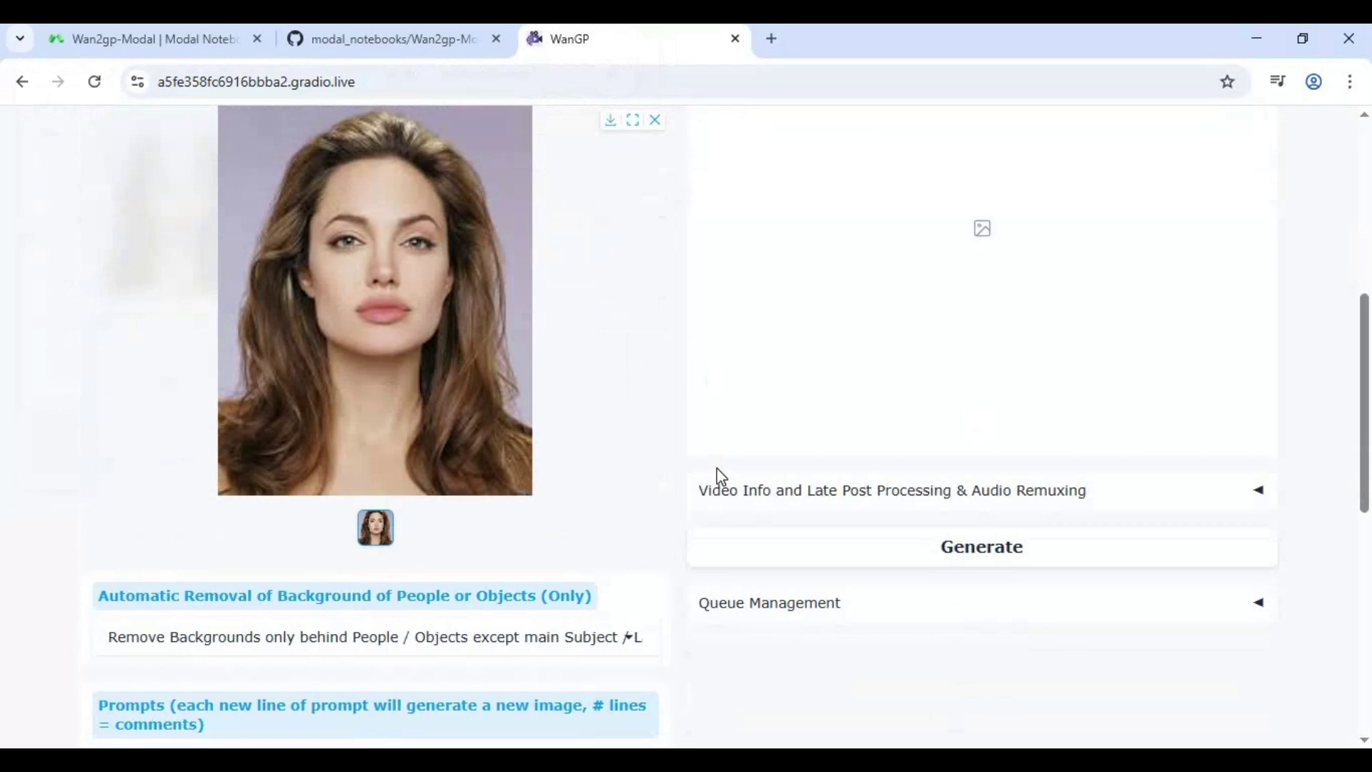
pyautogui.scroll(-3, 438, 523)
pyautogui.click(399, 435)
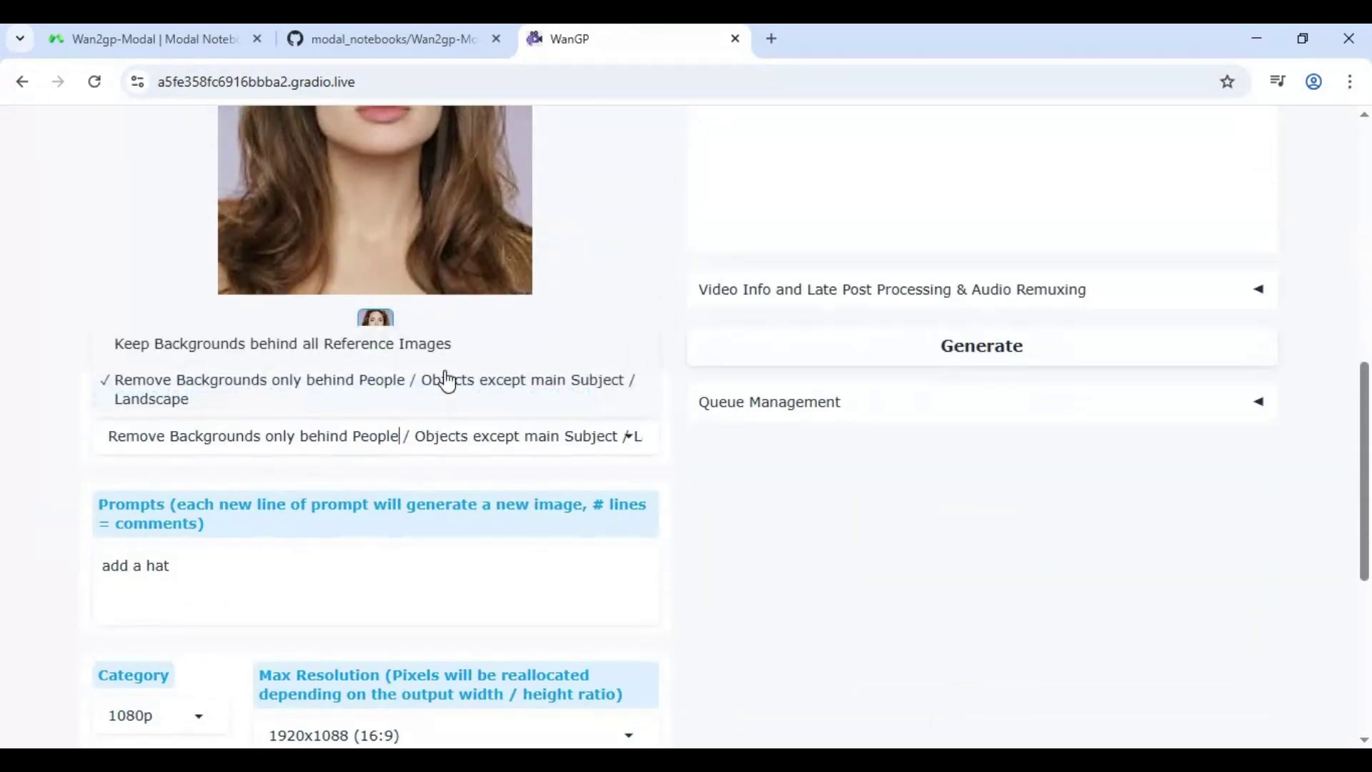
pyautogui.click(309, 548)
pyautogui.moveTo(205, 564); pyautogui.dragTo(5, 567)
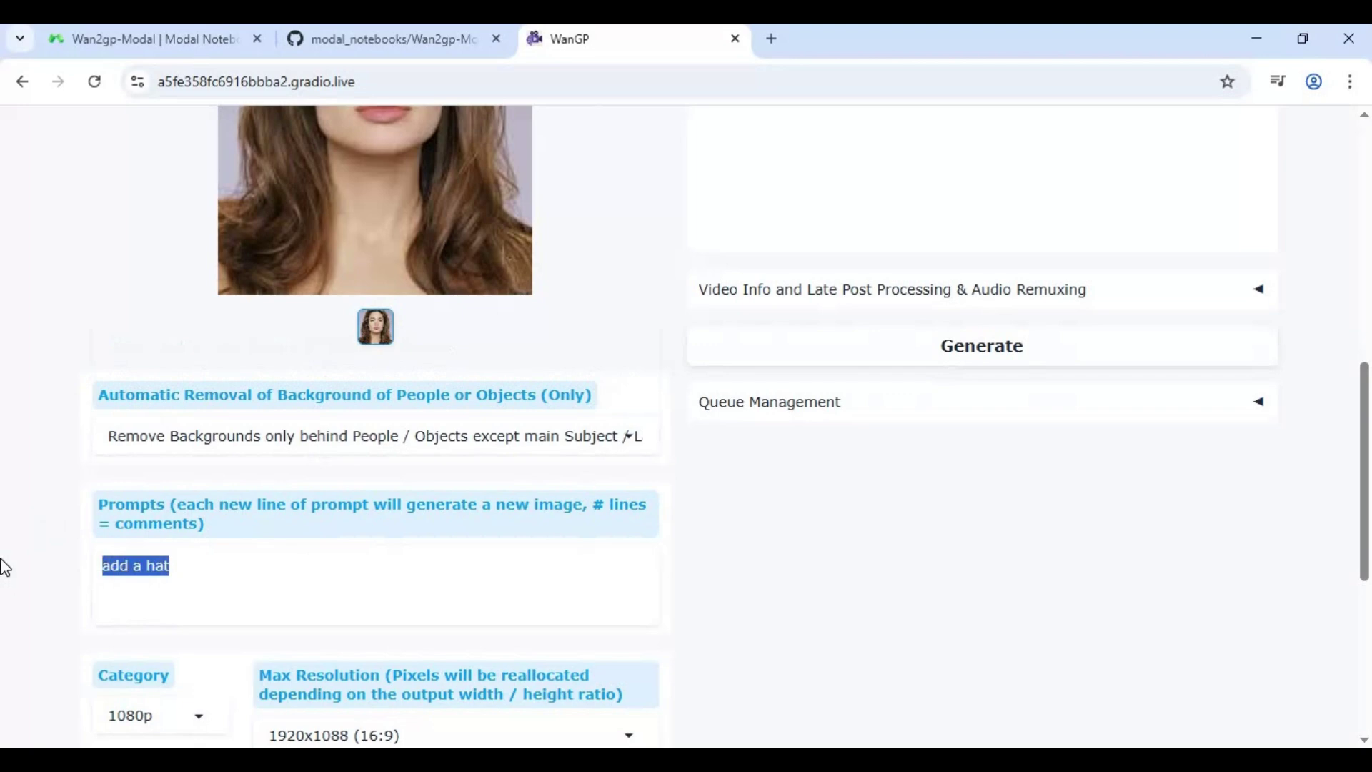
pyautogui.write('add ')
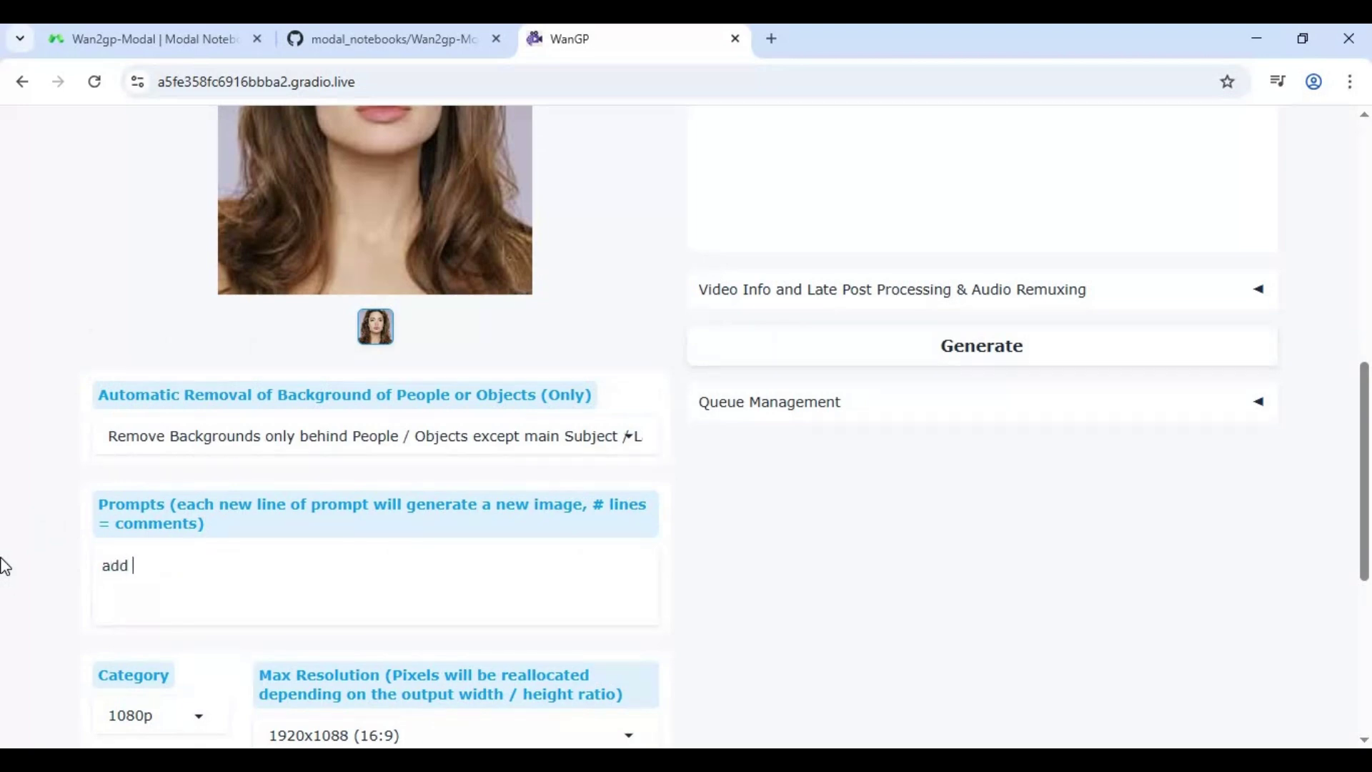
pyautogui.write('un glasses')
pyautogui.click(133, 566)
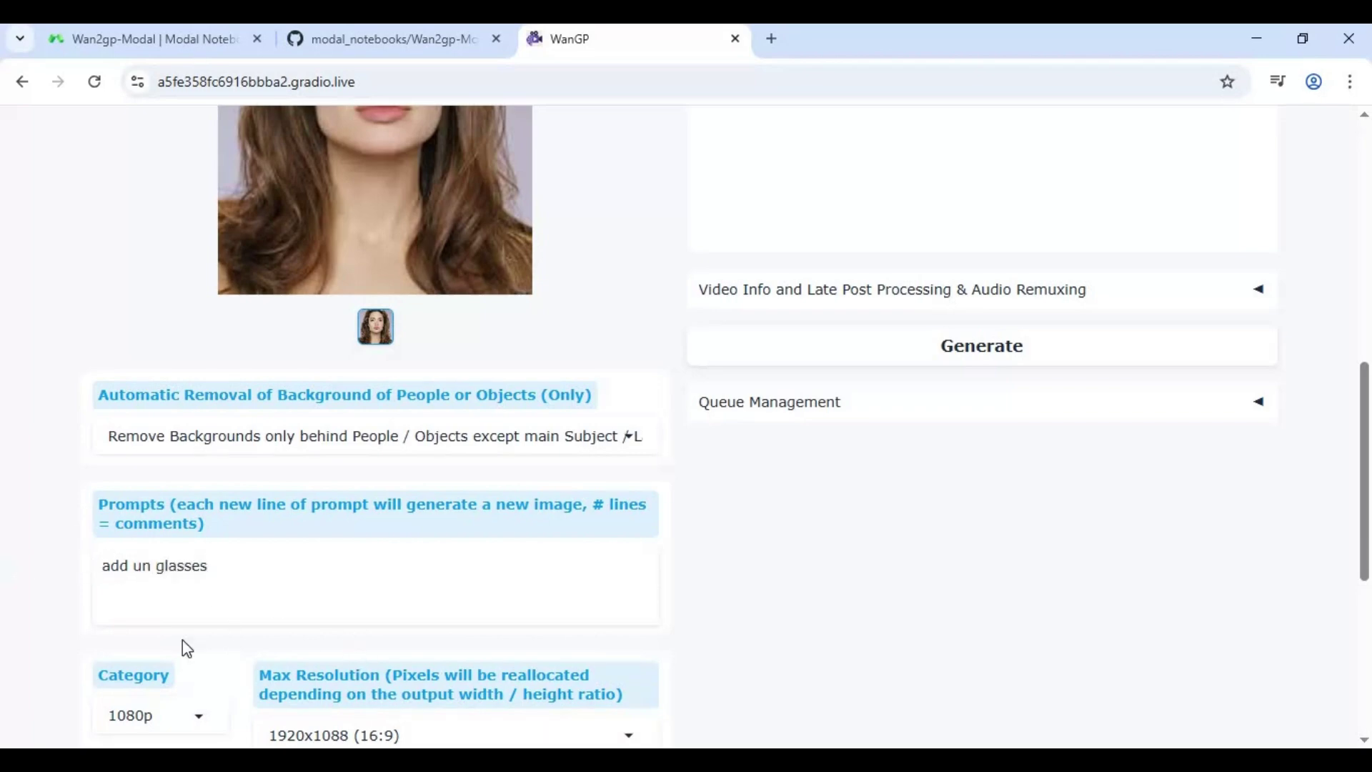
pyautogui.write('s')
# Set the resolution category to 480p and generate the edited image
pyautogui.scroll(-1, 214, 604)
pyautogui.click(196, 614)
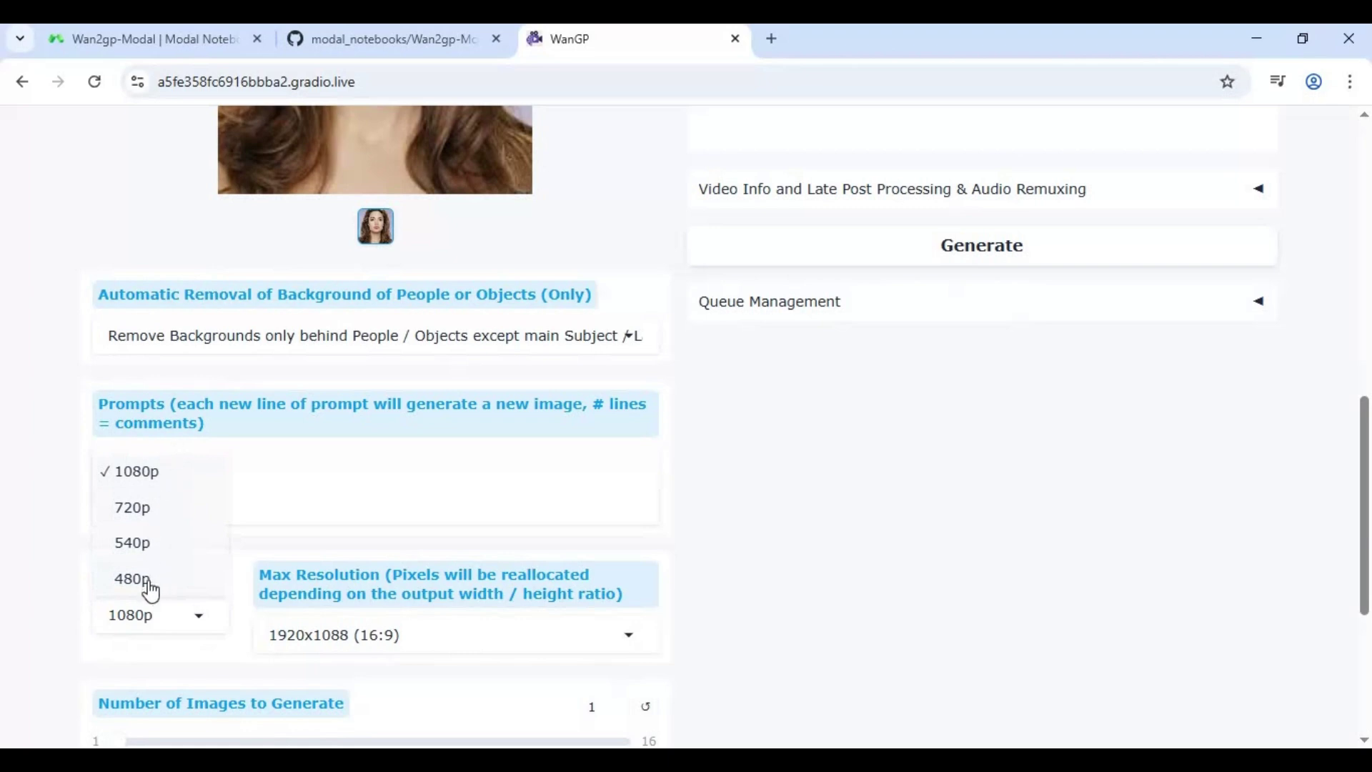
pyautogui.click(95, 577)
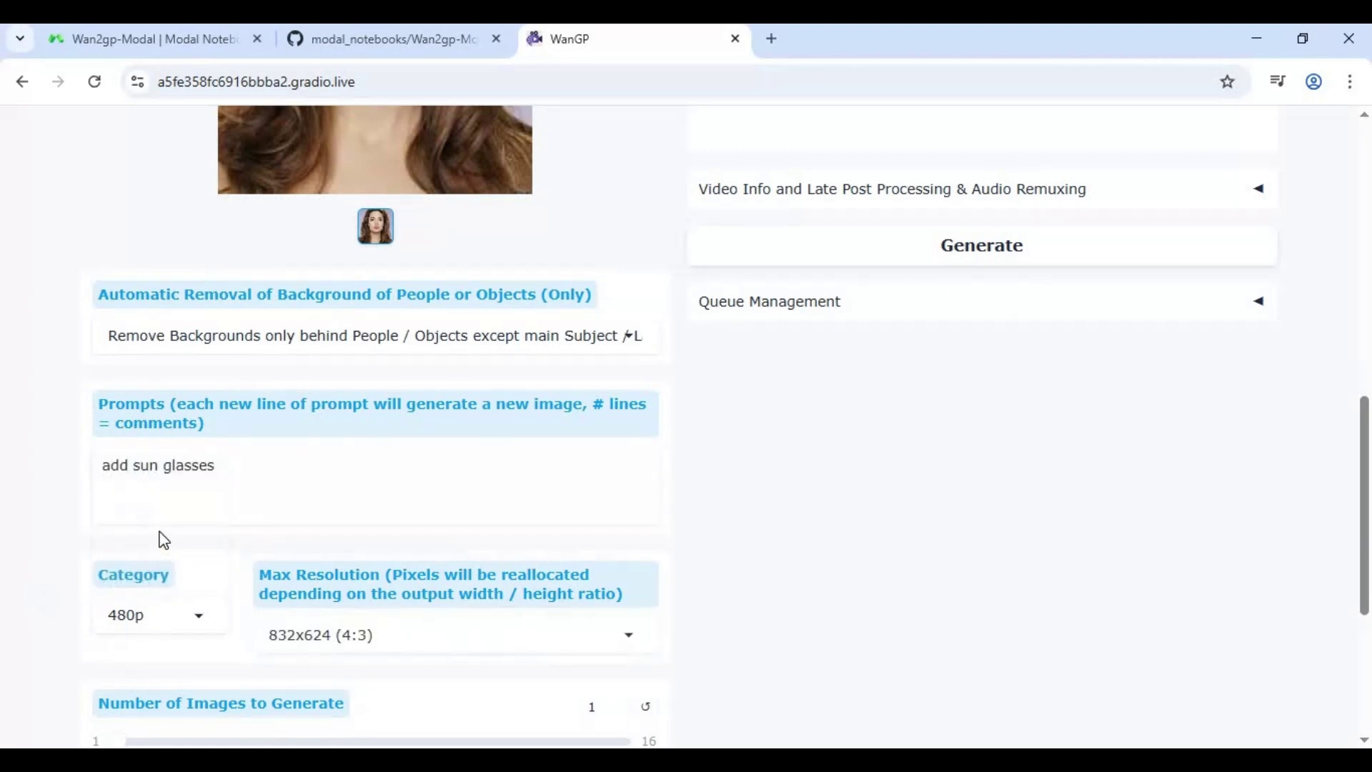
pyautogui.scroll(-4, 160, 529)
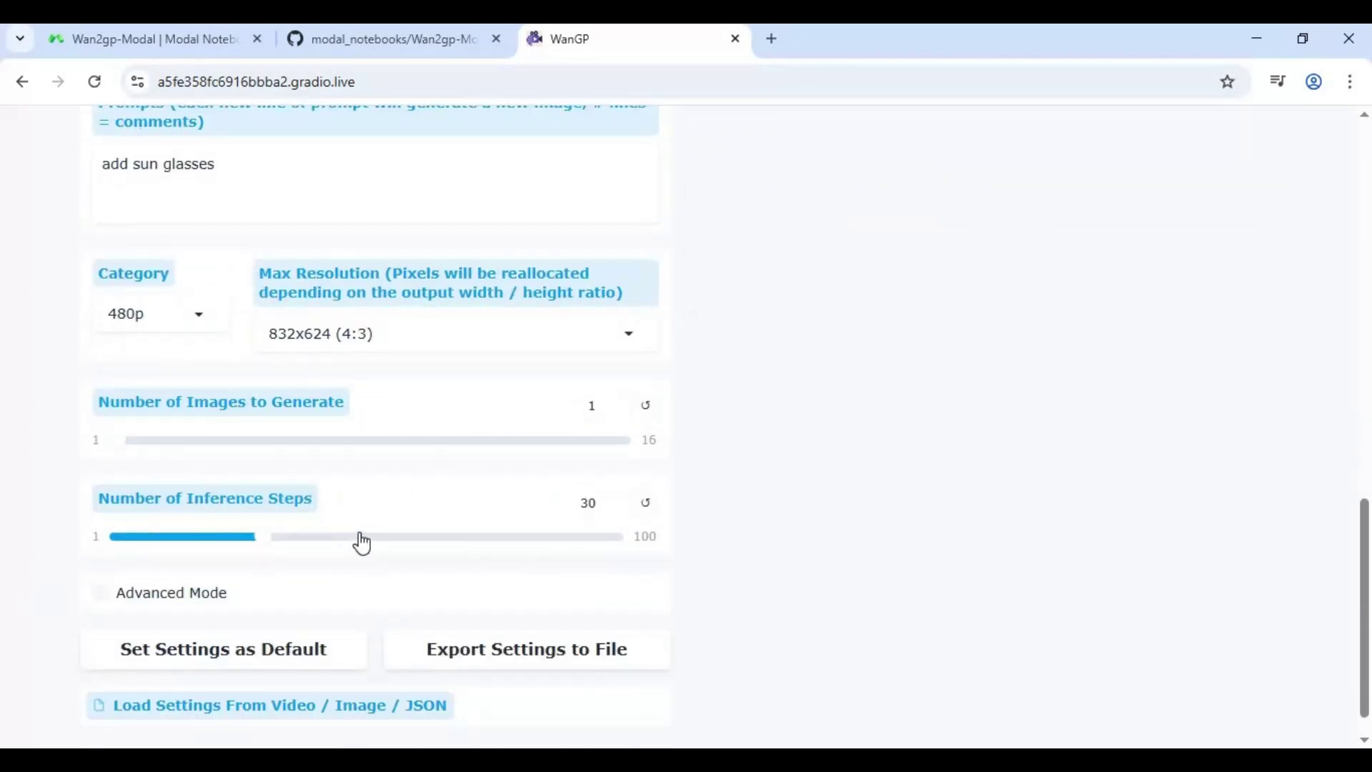
pyautogui.scroll(-1, 407, 539)
pyautogui.scroll(3, 457, 534)
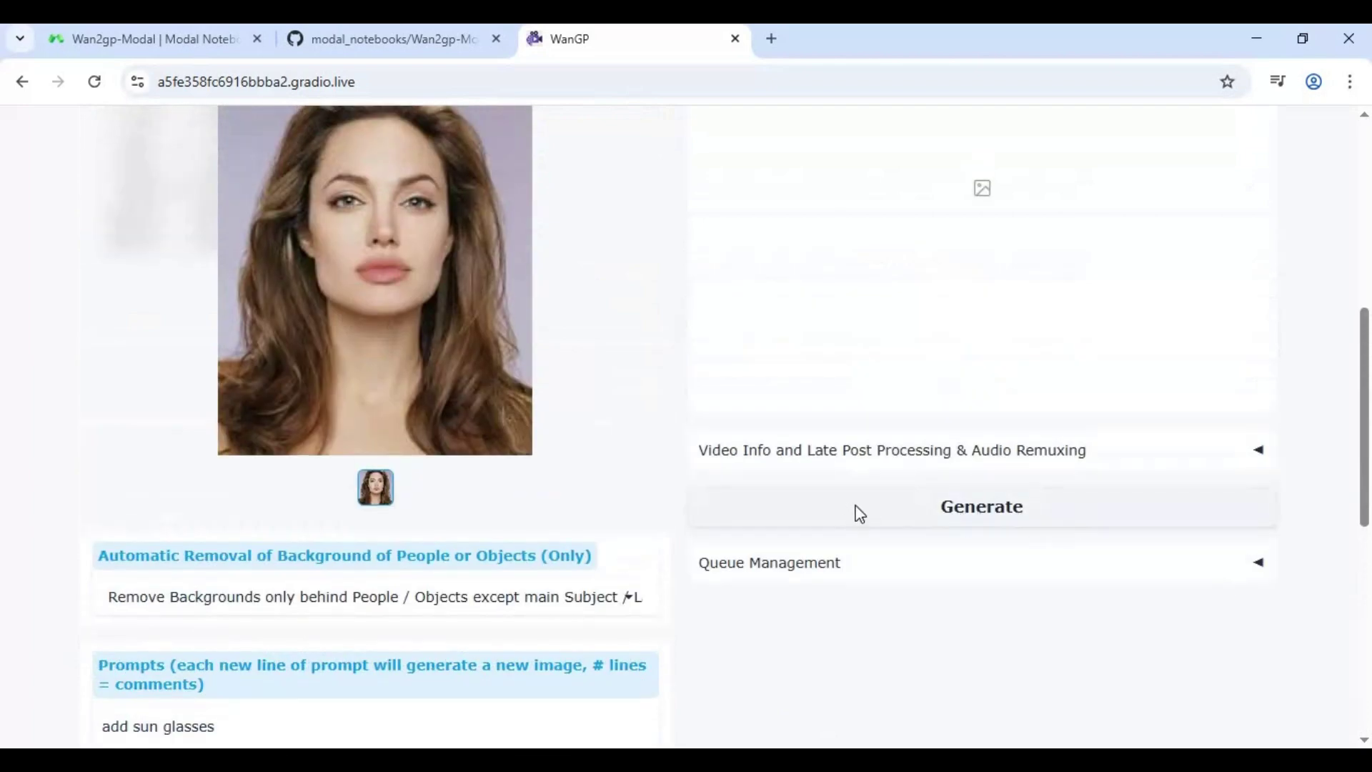
pyautogui.scroll(3, 858, 512)
pyautogui.scroll(2, 859, 513)
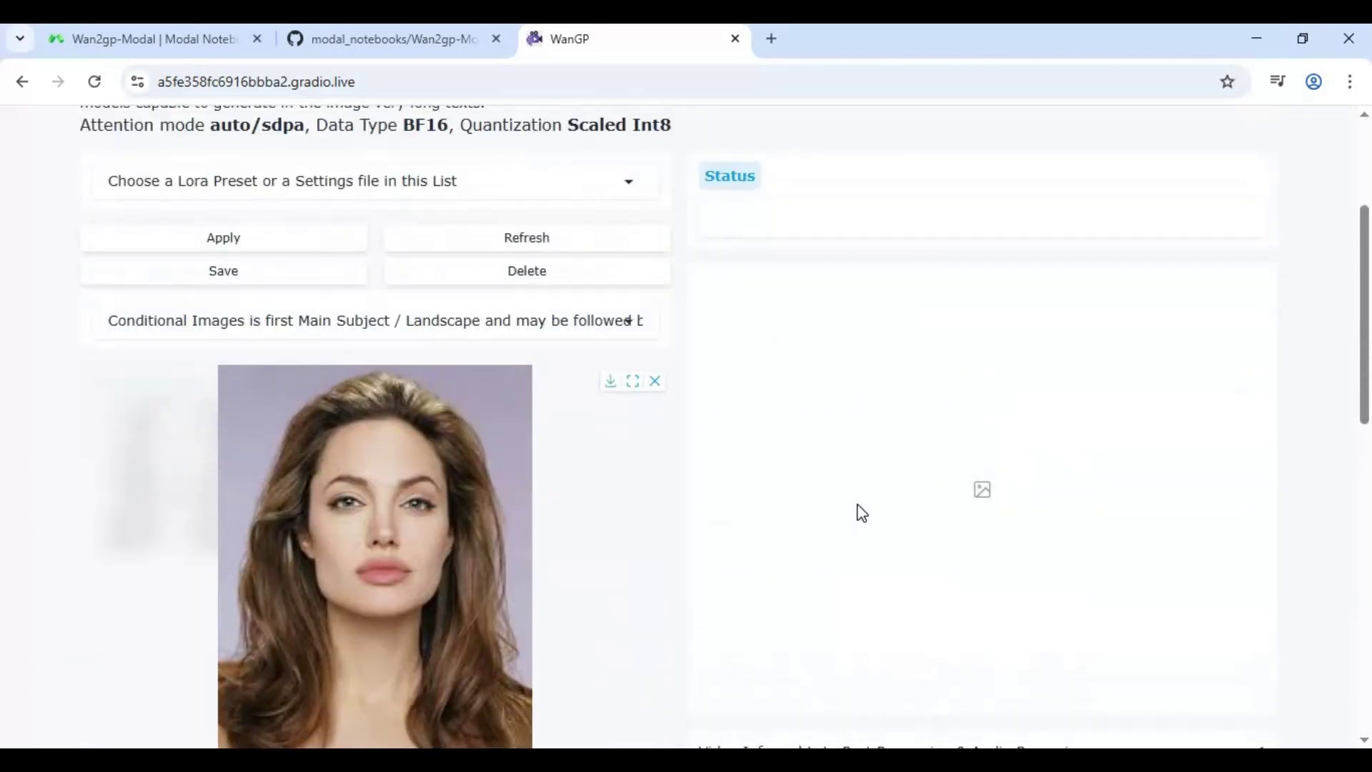
pyautogui.scroll(-2, 860, 513)
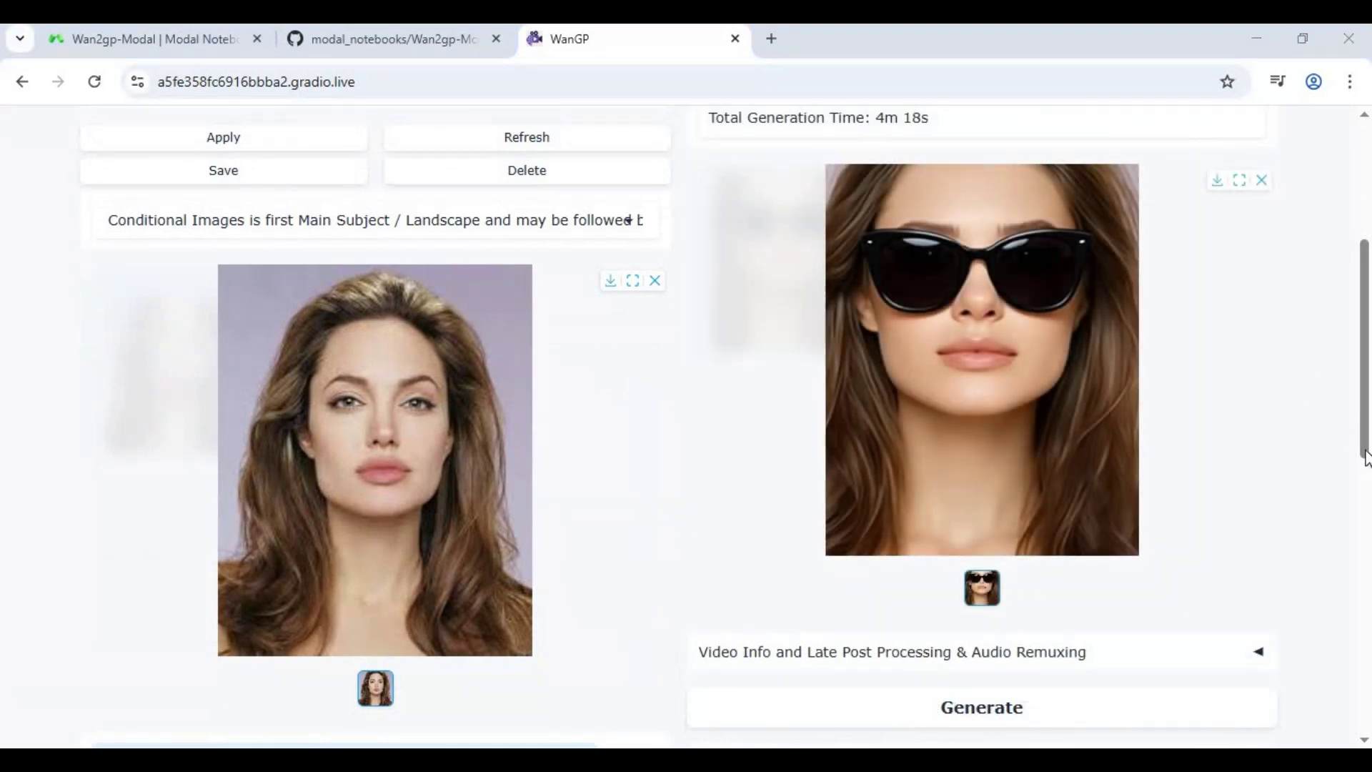
# Set the resolution category to 1080p and generate the sunglasses edit again
pyautogui.moveTo(1368, 446); pyautogui.dragTo(1368, 669)
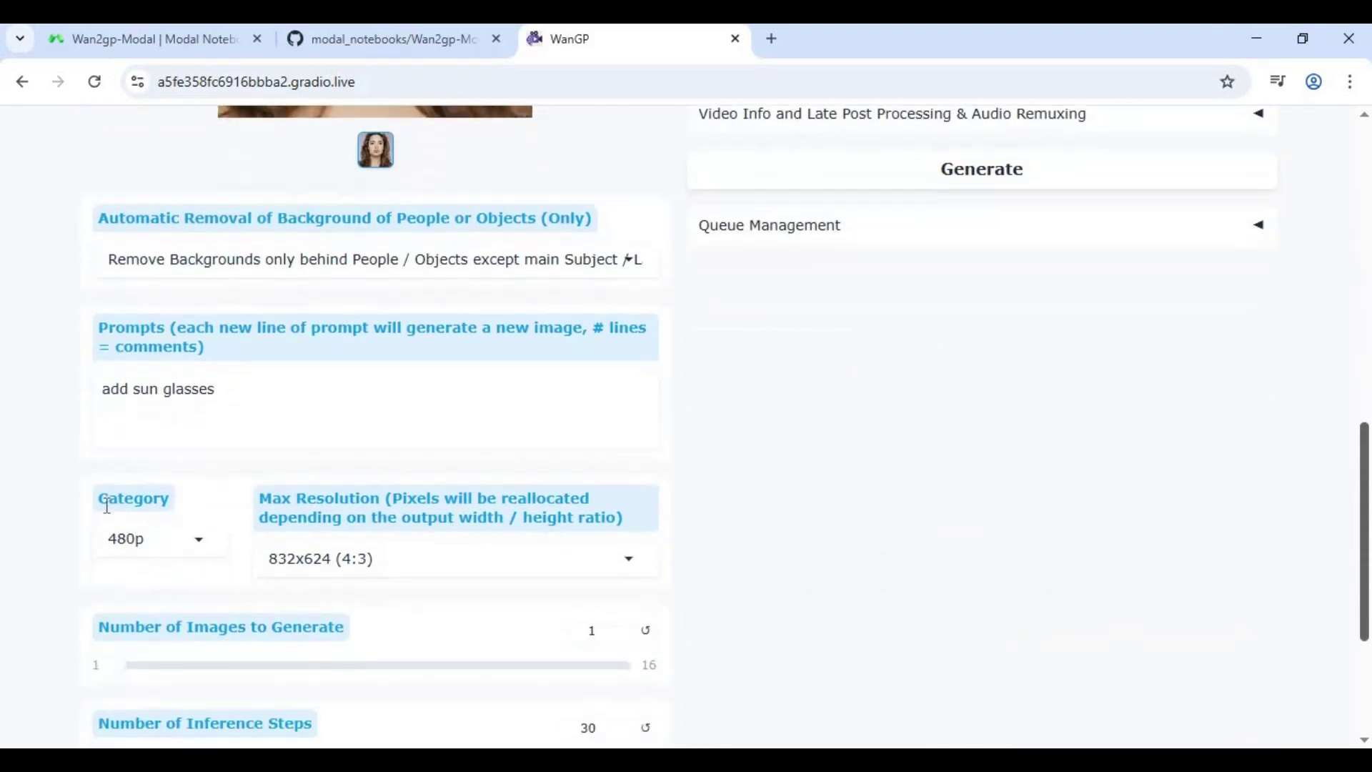
pyautogui.click(199, 542)
pyautogui.click(146, 393)
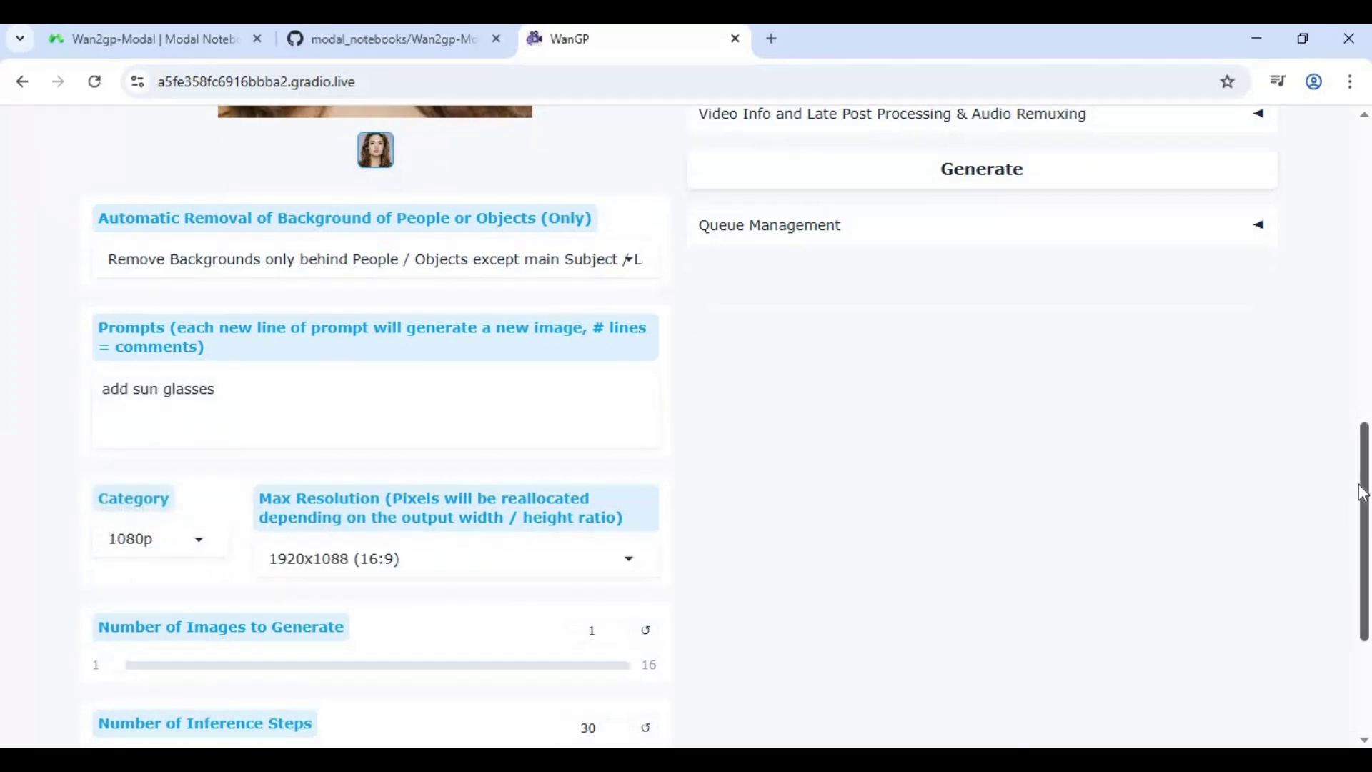
pyautogui.moveTo(1363, 492); pyautogui.dragTo(1366, 628)
pyautogui.scroll(10, 1367, 521)
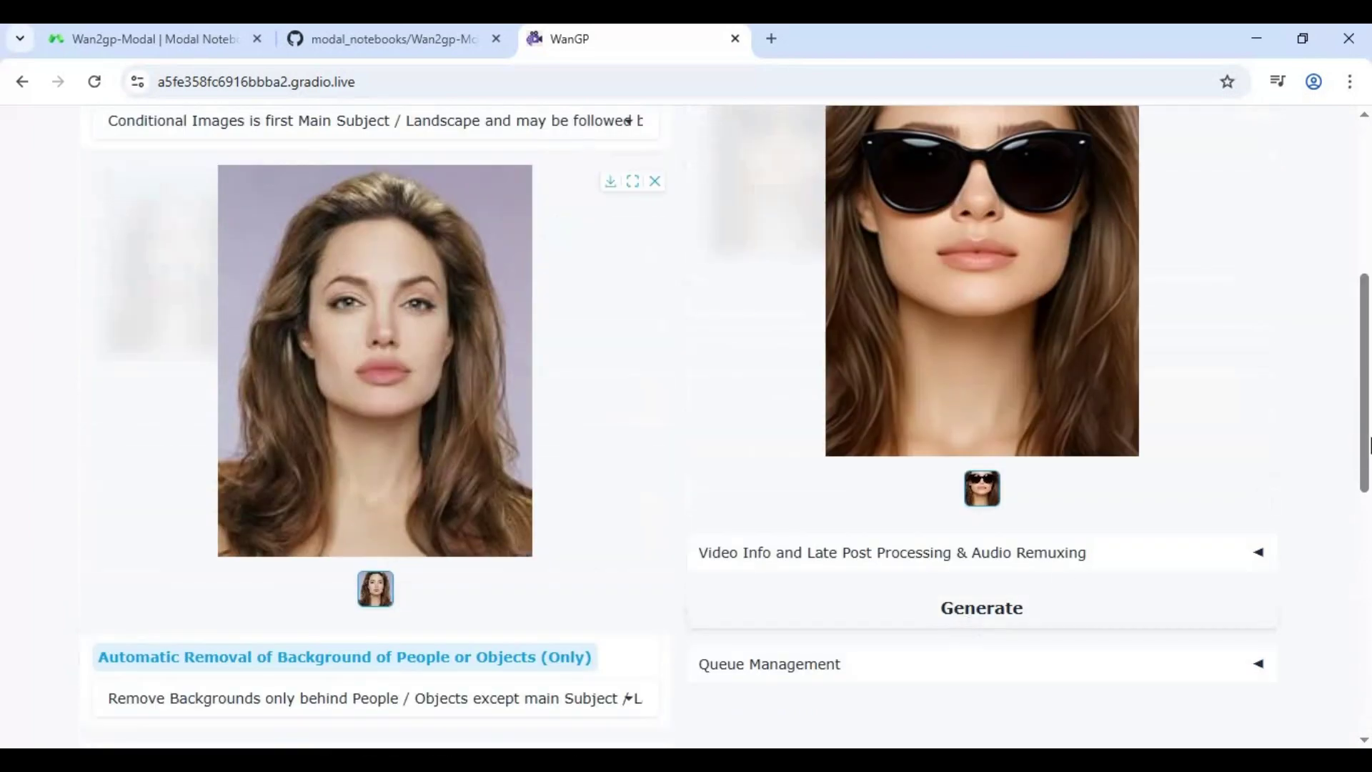
pyautogui.scroll(2, 1366, 453)
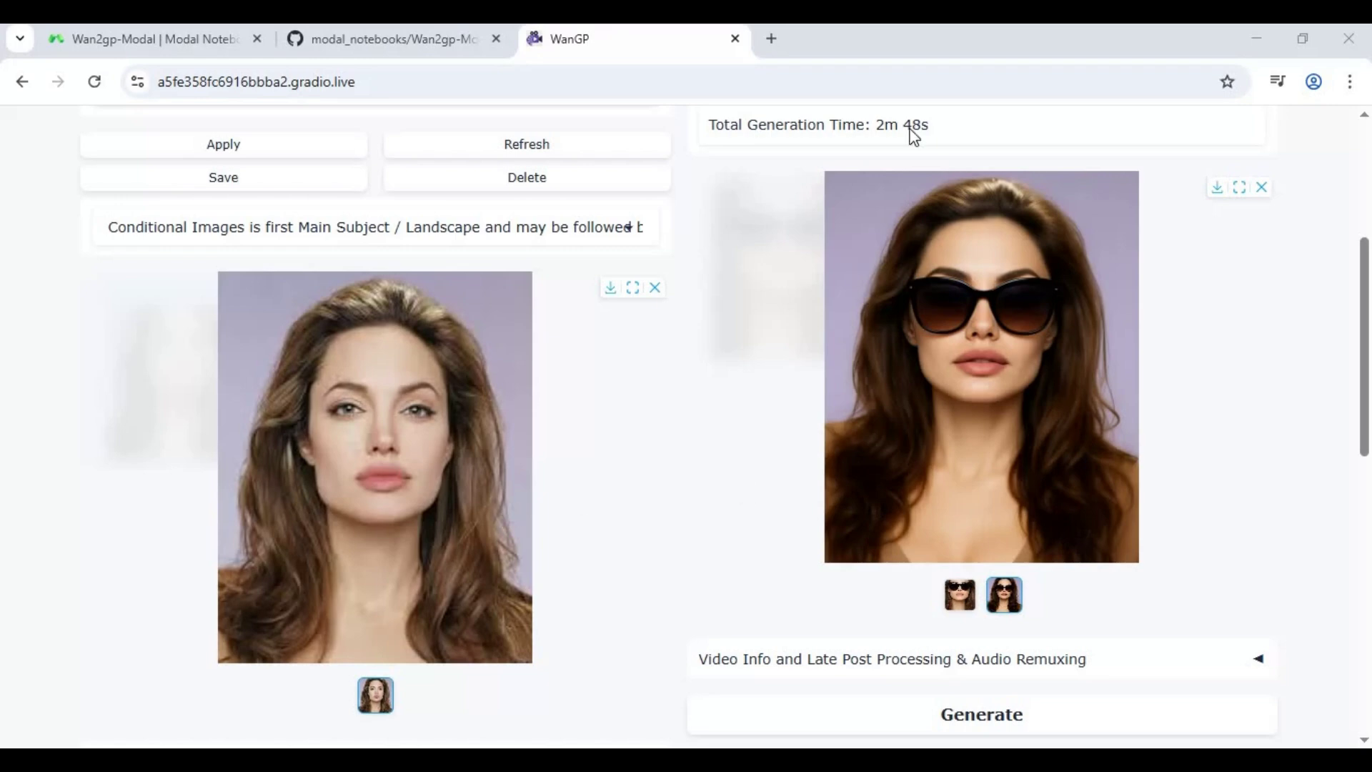
# Check the total generation time and compare the 480p and 1080p sunglasses results in the output gallery
pyautogui.moveTo(941, 132); pyautogui.dragTo(879, 129)
pyautogui.scroll(1, 873, 143)
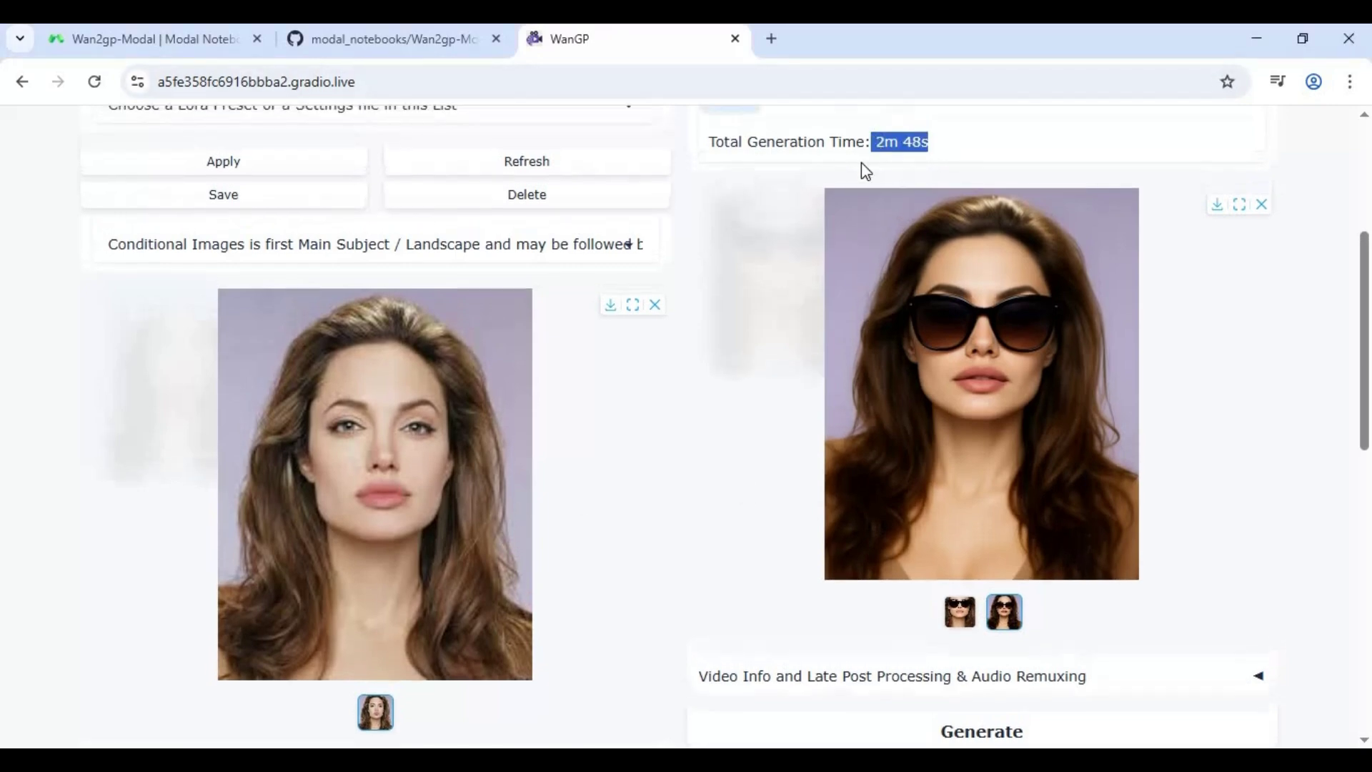
pyautogui.click(793, 265)
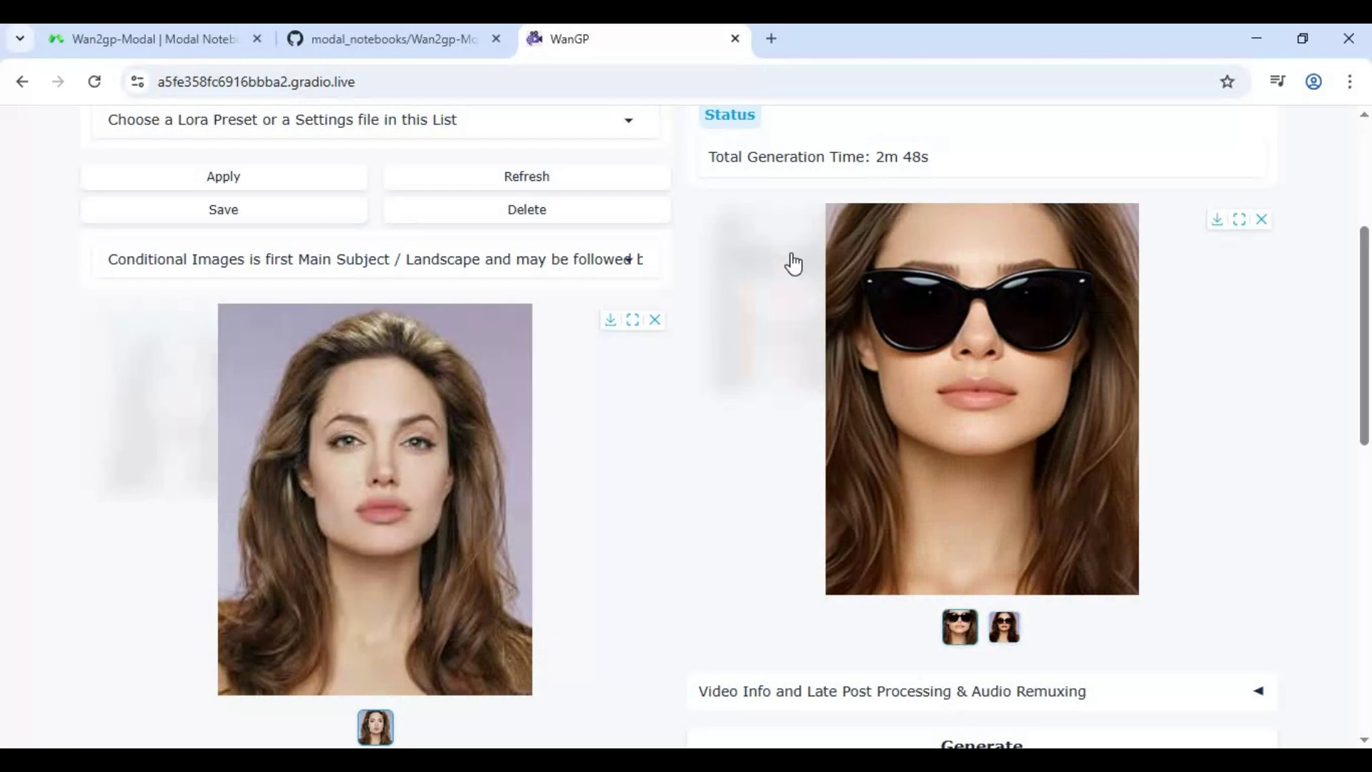
pyautogui.click(1004, 627)
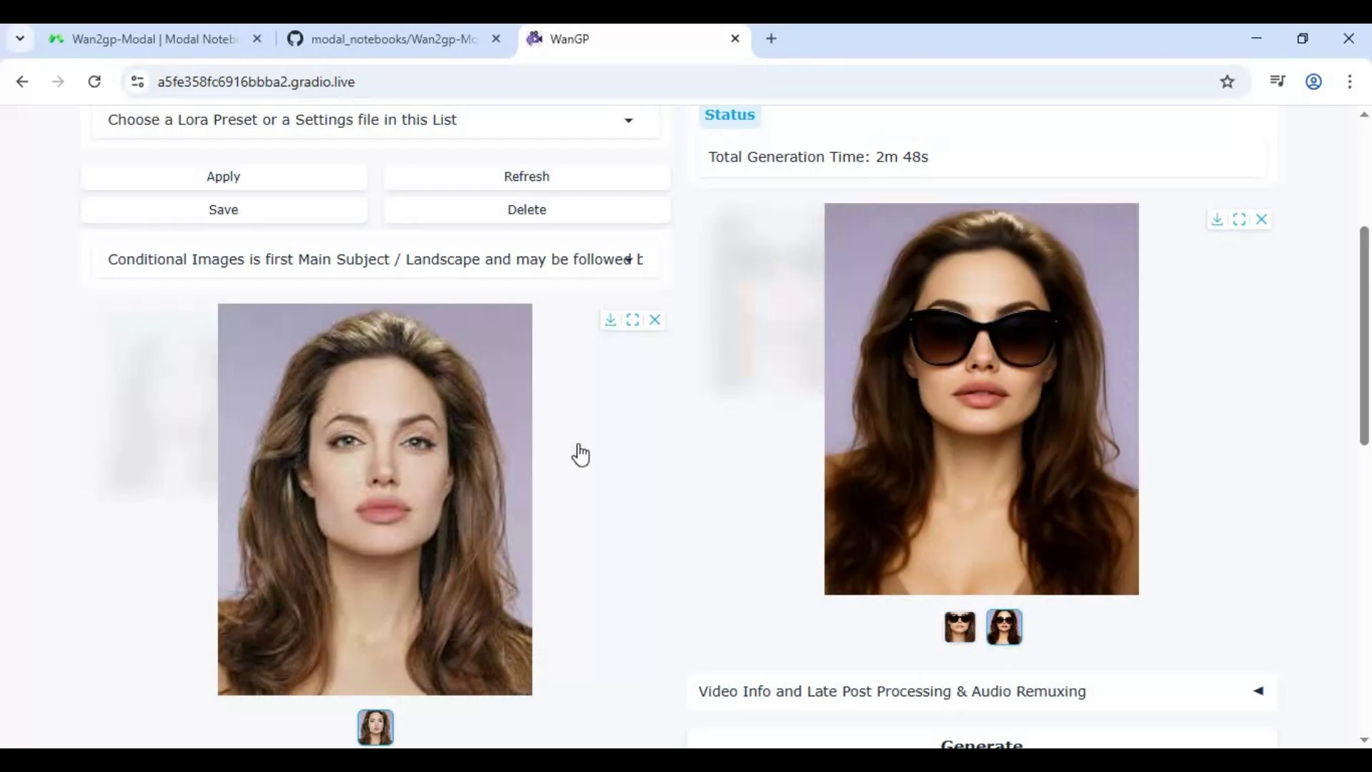
# Extend the prompt to "add sun glasses green hairs and neckless" and generate the new edited image
pyautogui.scroll(-4, 533, 465)
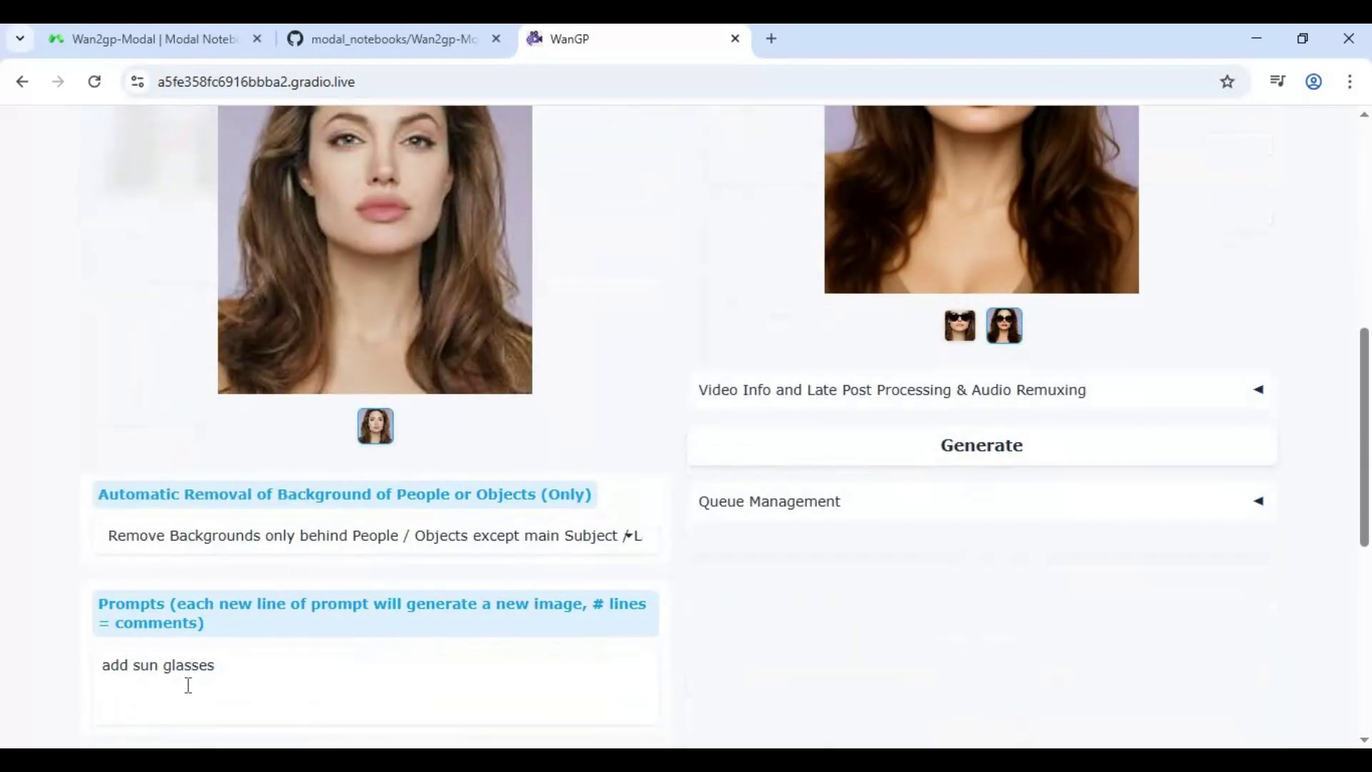
pyautogui.click(301, 679)
pyautogui.write('green hairs ')
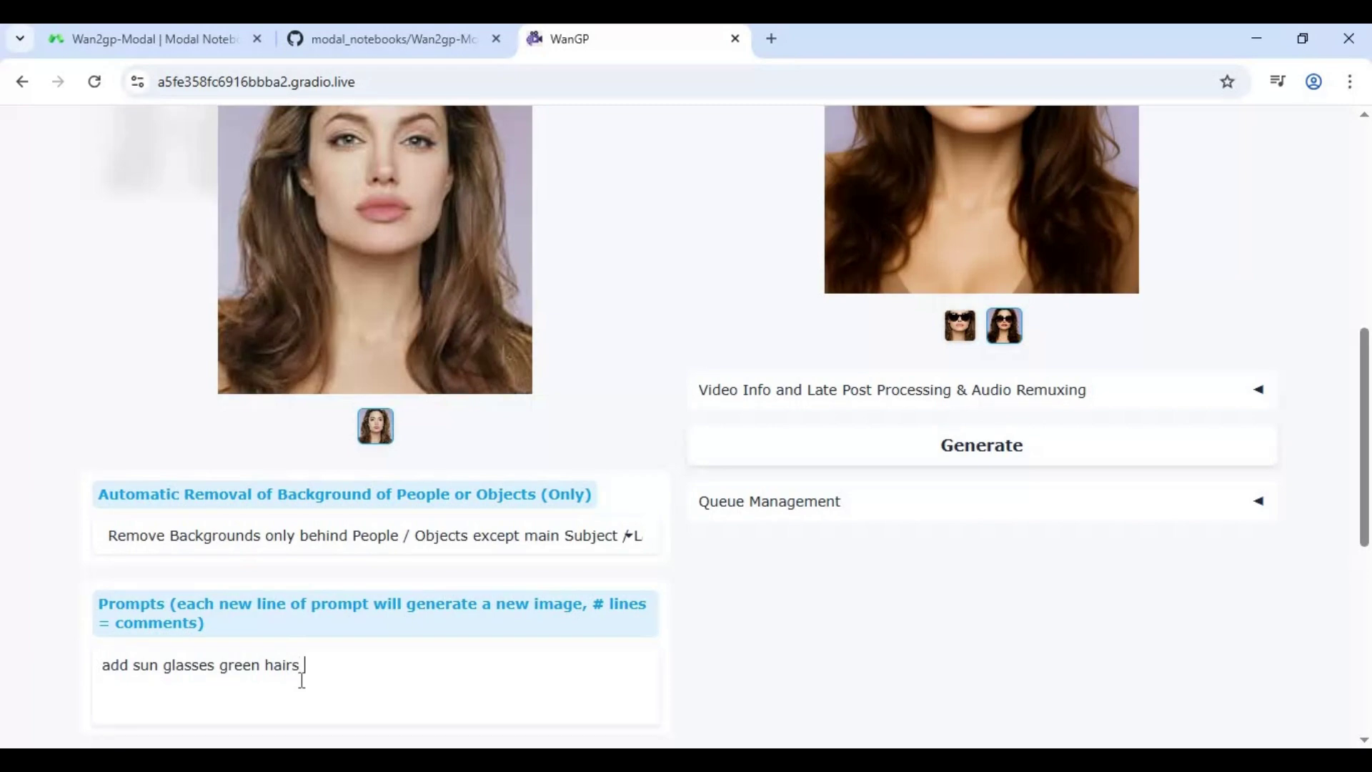
pyautogui.write('and neckless')
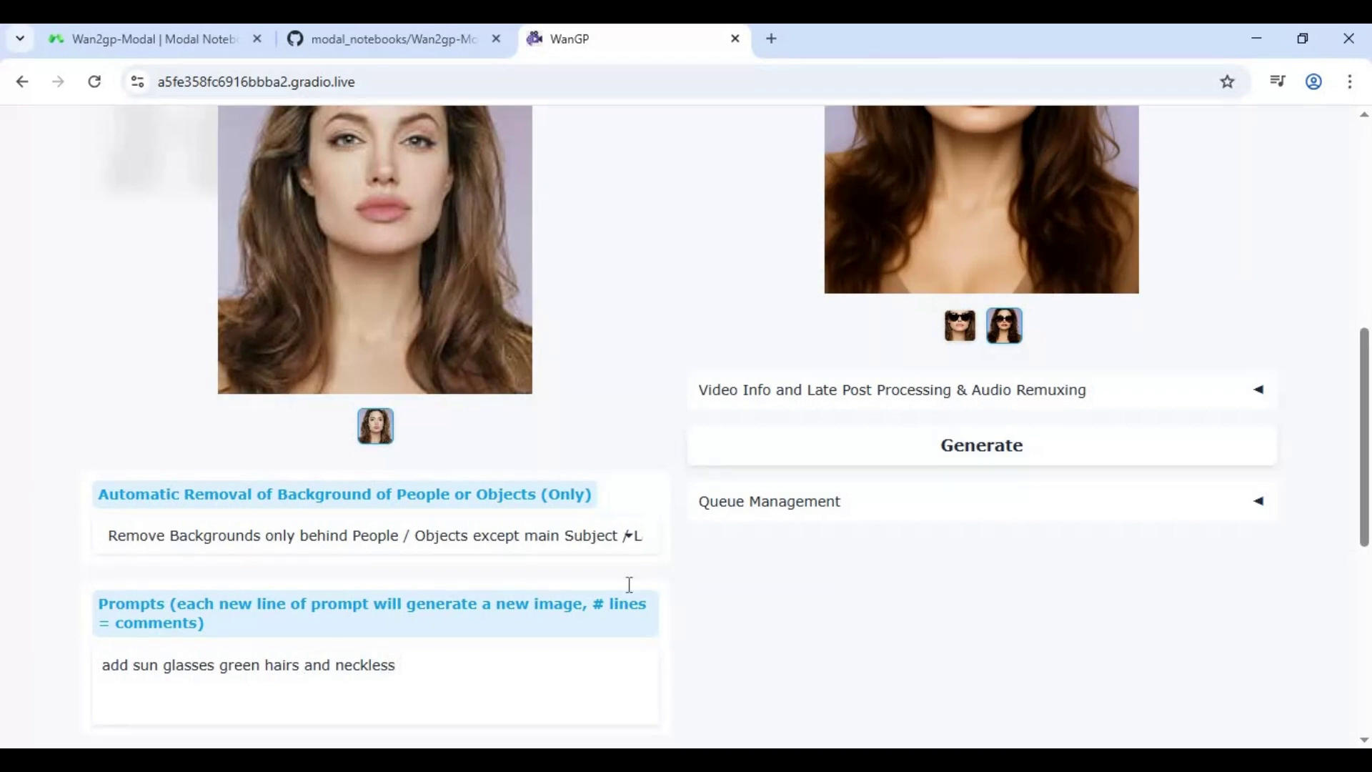
pyautogui.scroll(-1, 624, 584)
pyautogui.scroll(-5, 623, 584)
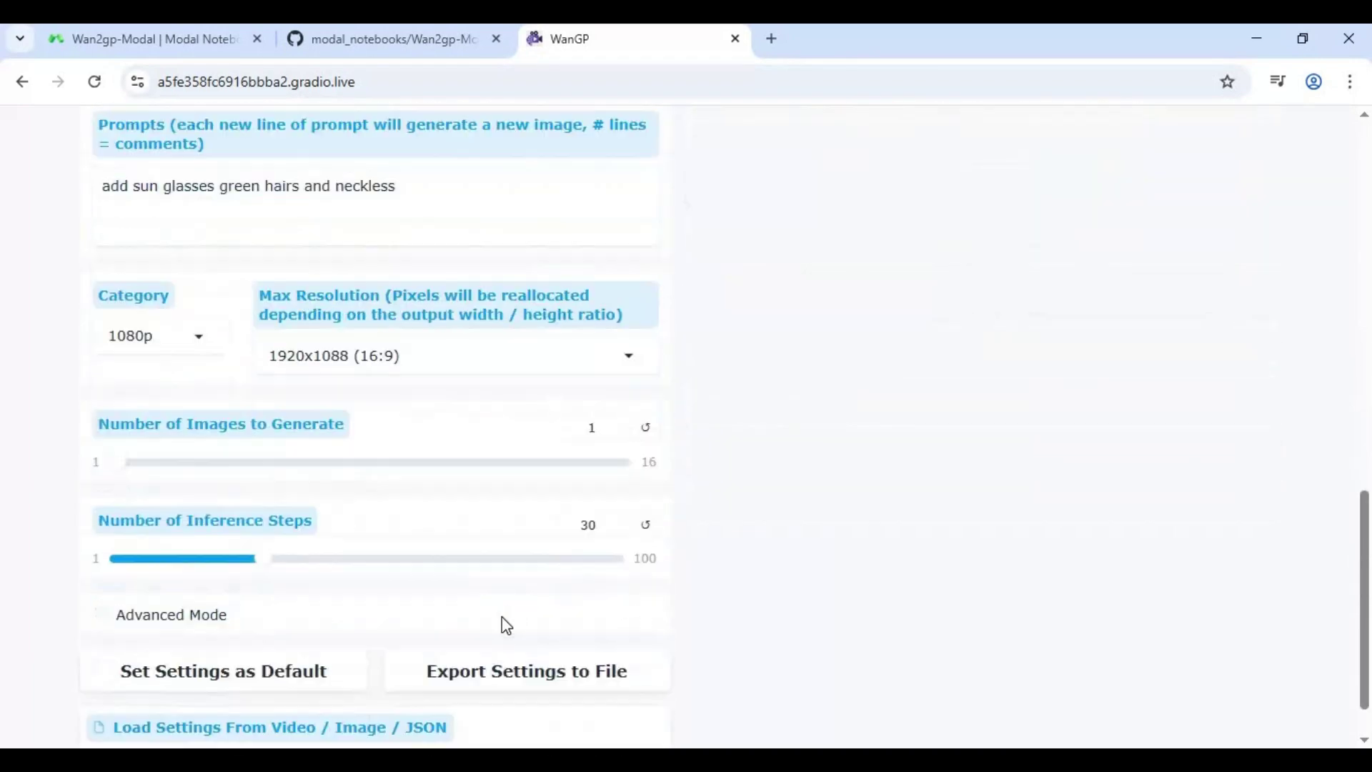
pyautogui.scroll(7, 1026, 407)
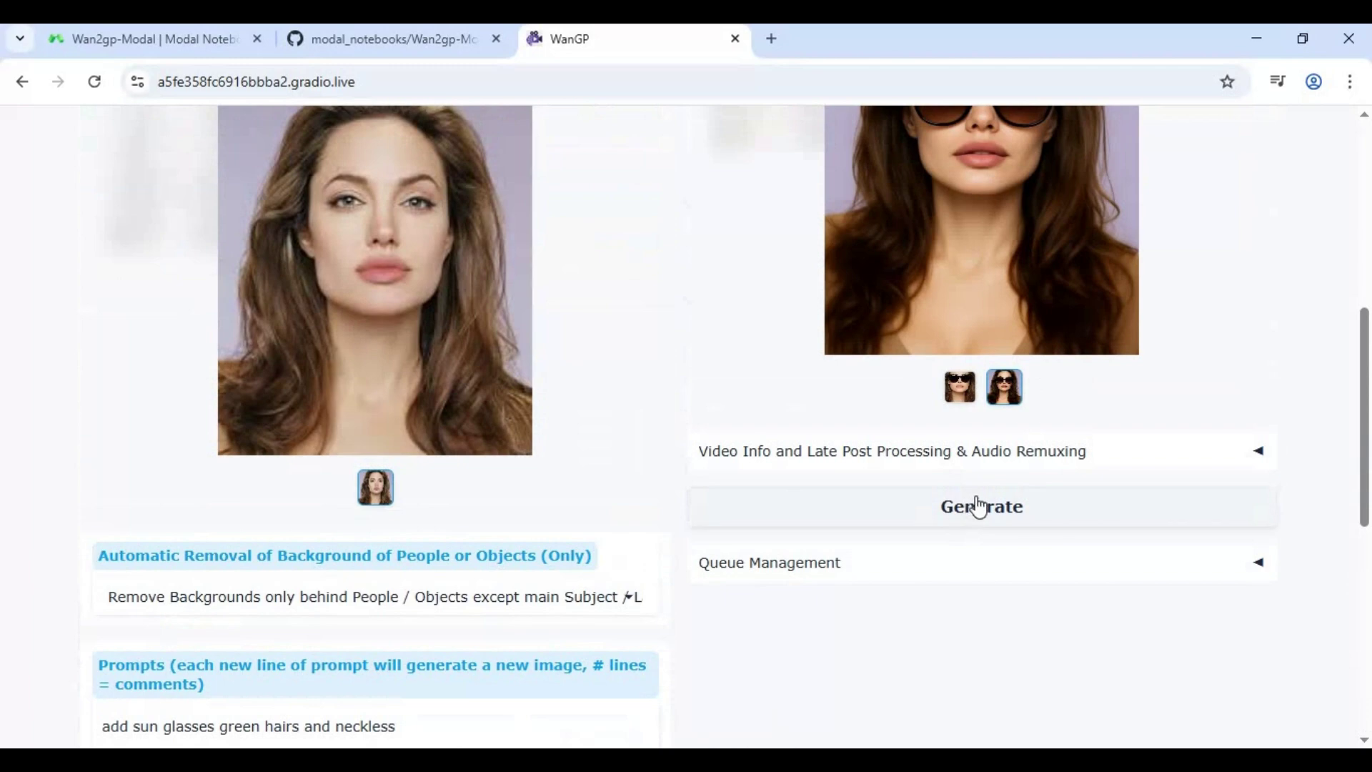
pyautogui.scroll(4, 976, 505)
pyautogui.scroll(-1, 1025, 529)
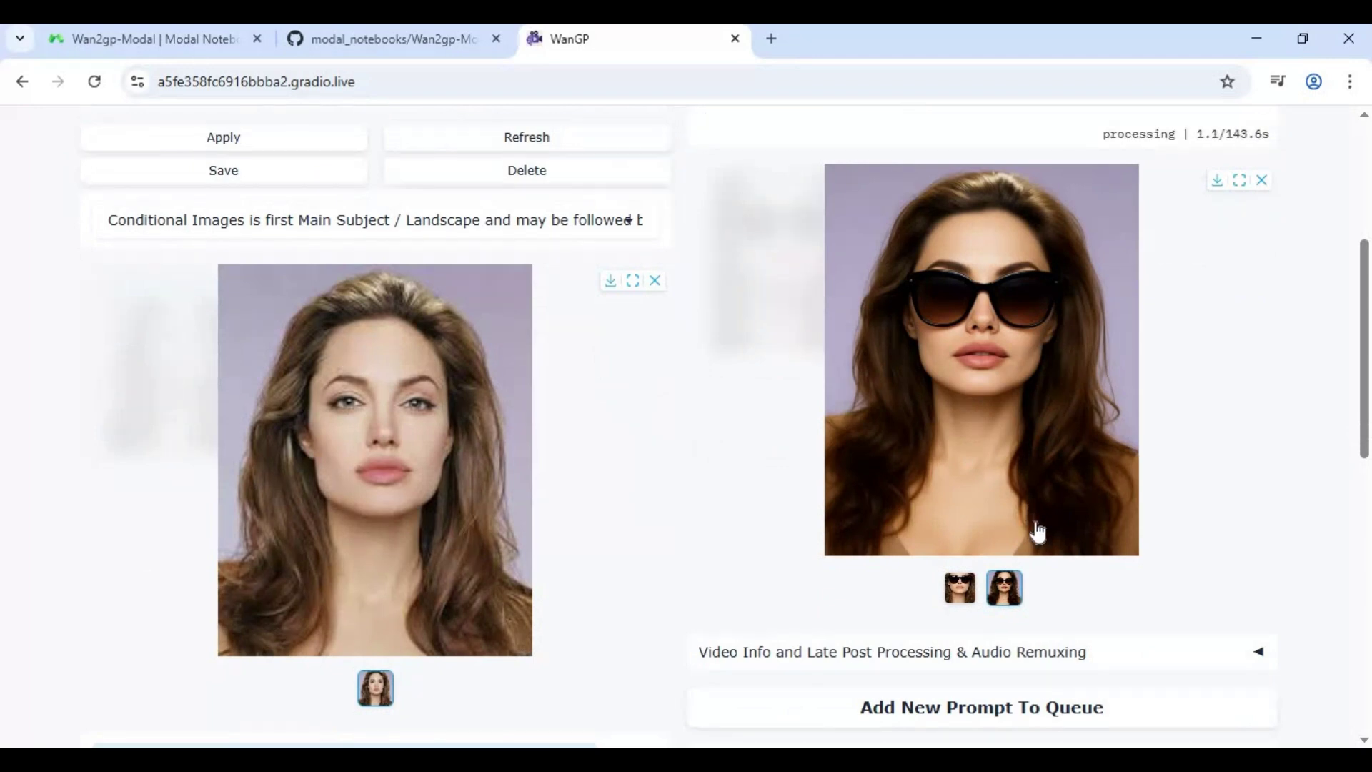
pyautogui.click(1031, 464)
pyautogui.click(1031, 465)
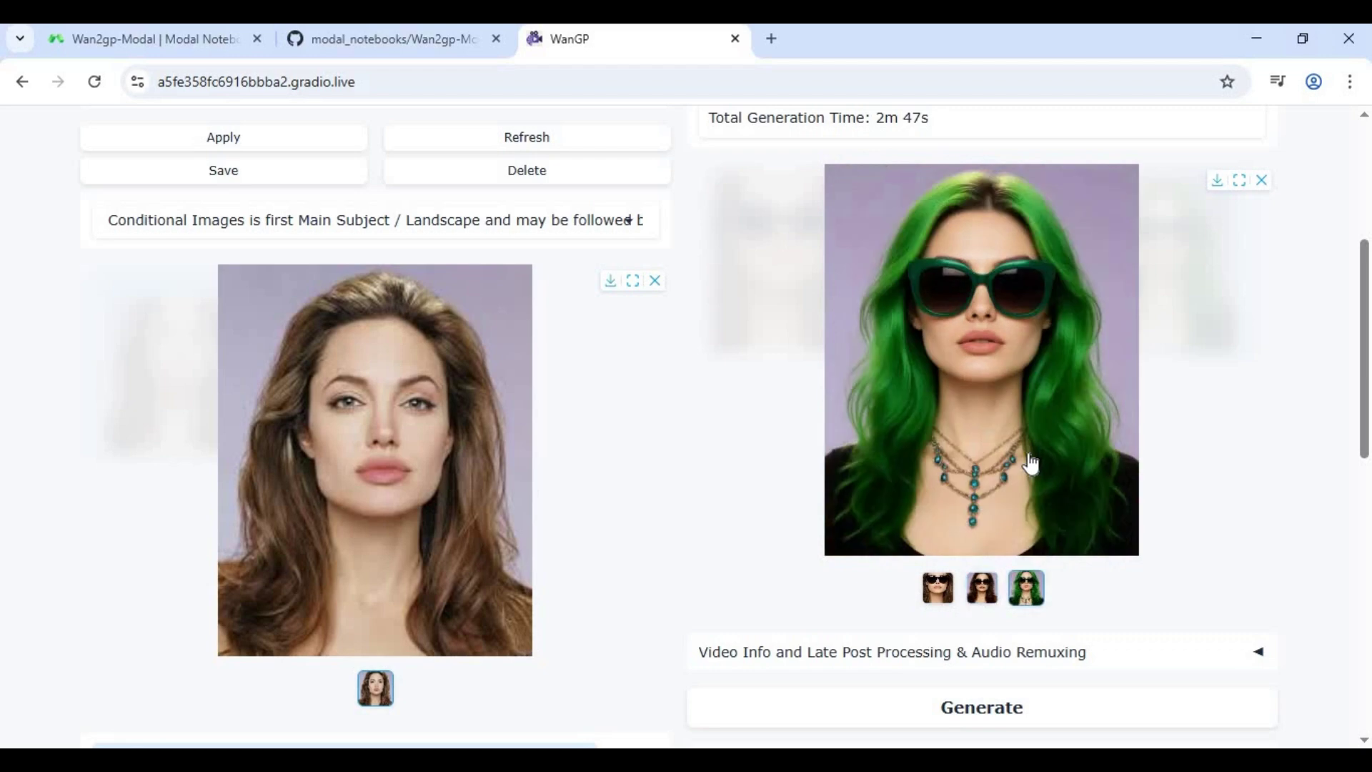